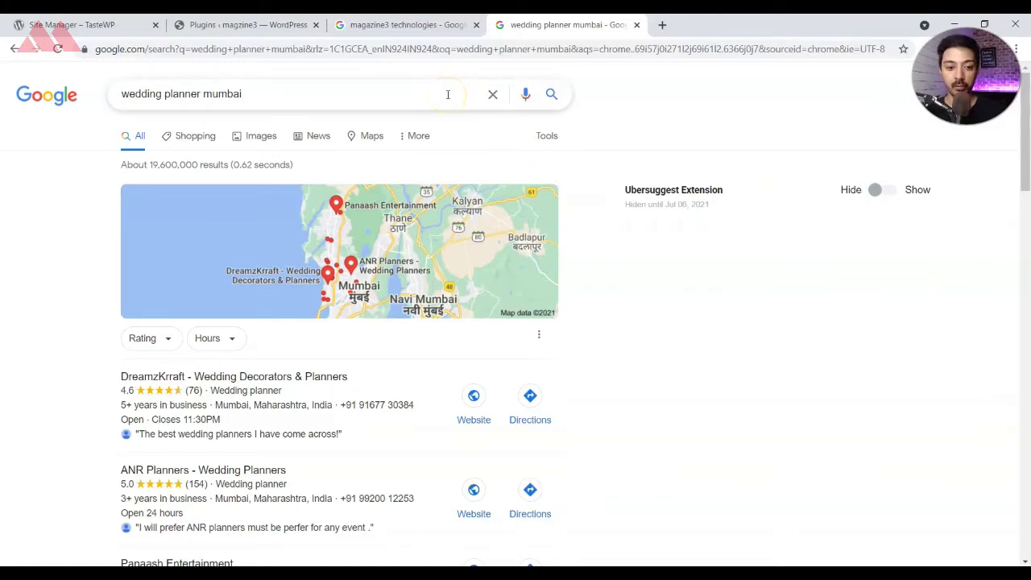
# - Examine the map and local business listings in the Google results for "wedding planner mumbai"
pyautogui.scroll(-1, 409, 352)
pyautogui.scroll(1, 409, 352)
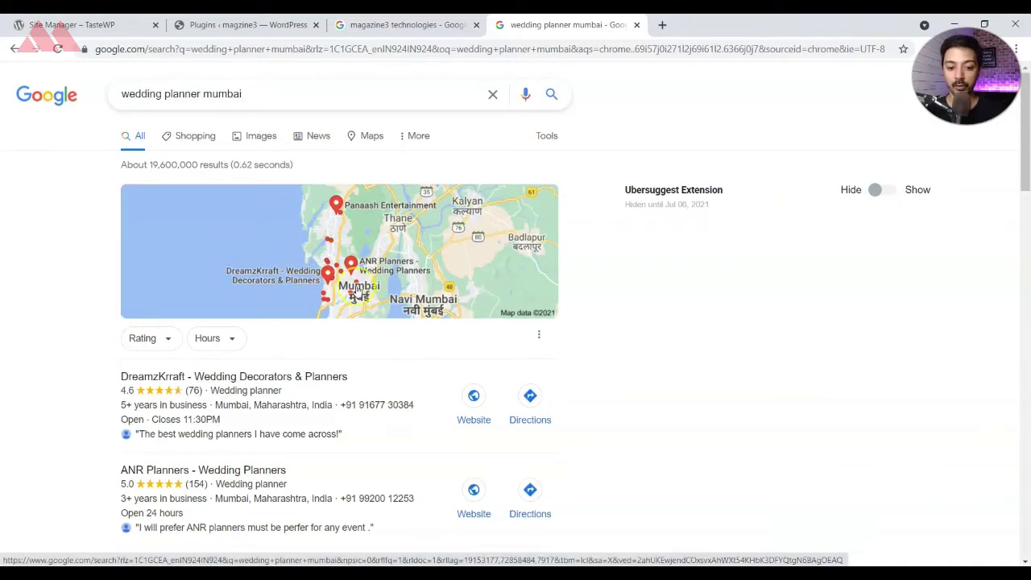
pyautogui.scroll(-2, 529, 391)
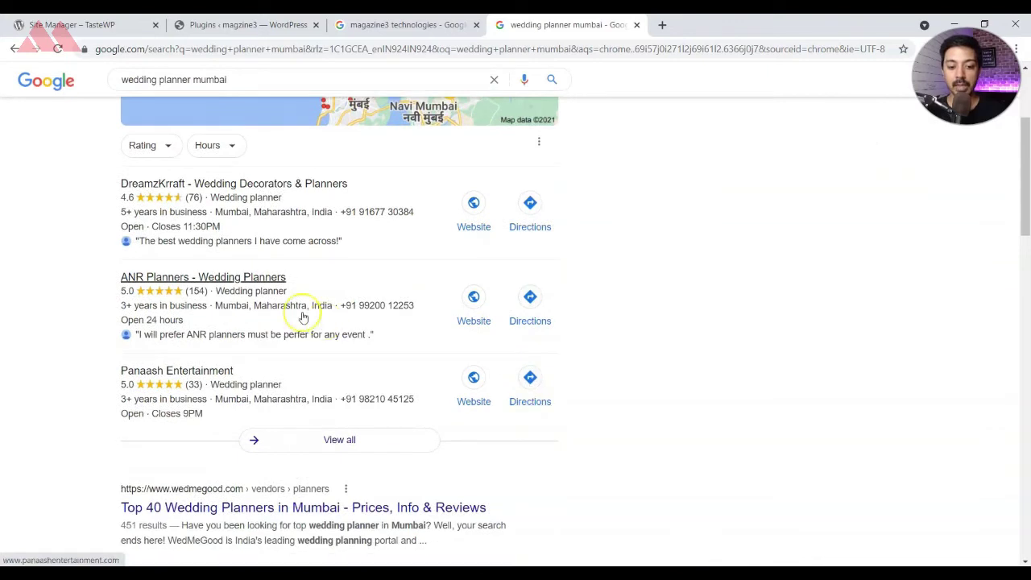
pyautogui.click(296, 202)
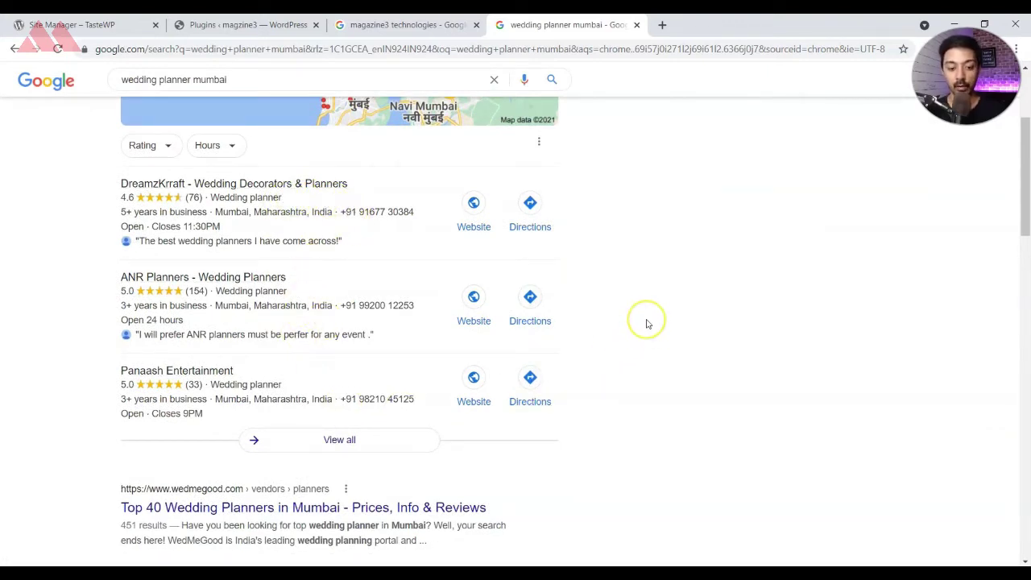
pyautogui.scroll(1, 701, 277)
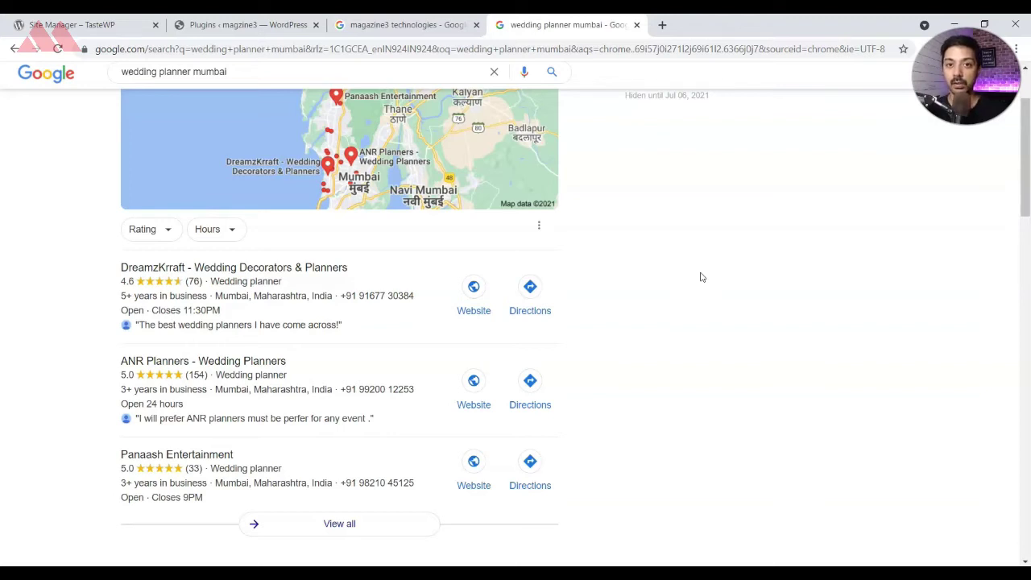
# - Examine the Magazine3 business profile shown in the Google results for "magazine3 technologies"
pyautogui.hotkey('ctrl', 'shift', 'Tab')
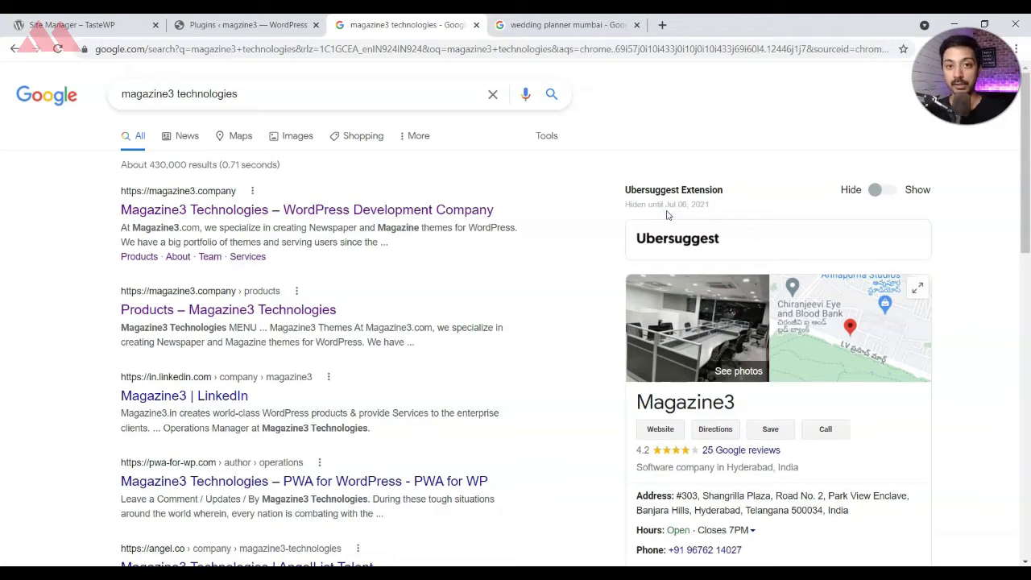
pyautogui.scroll(-1, 667, 214)
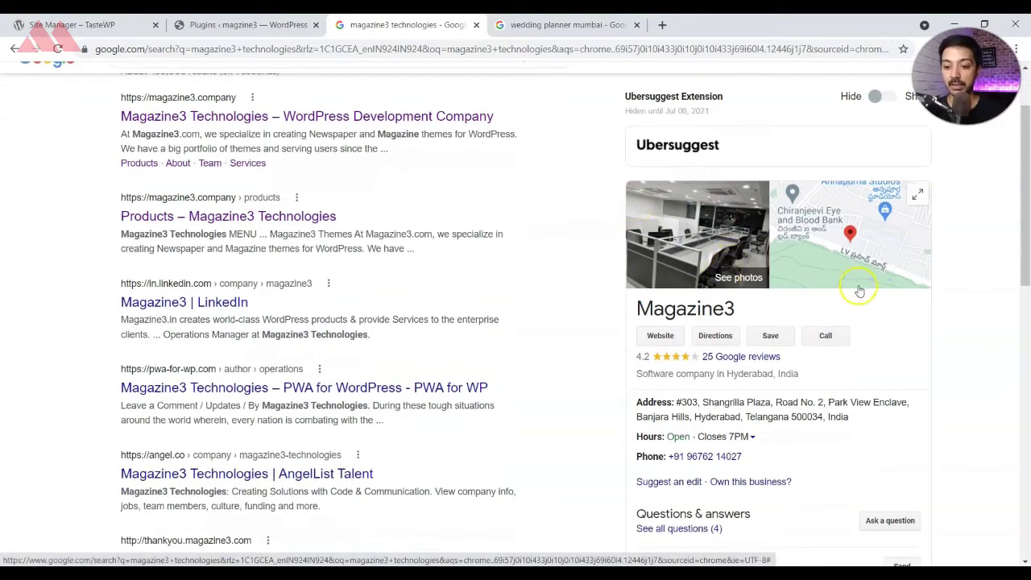
pyautogui.scroll(-1, 894, 255)
pyautogui.scroll(-1, 893, 256)
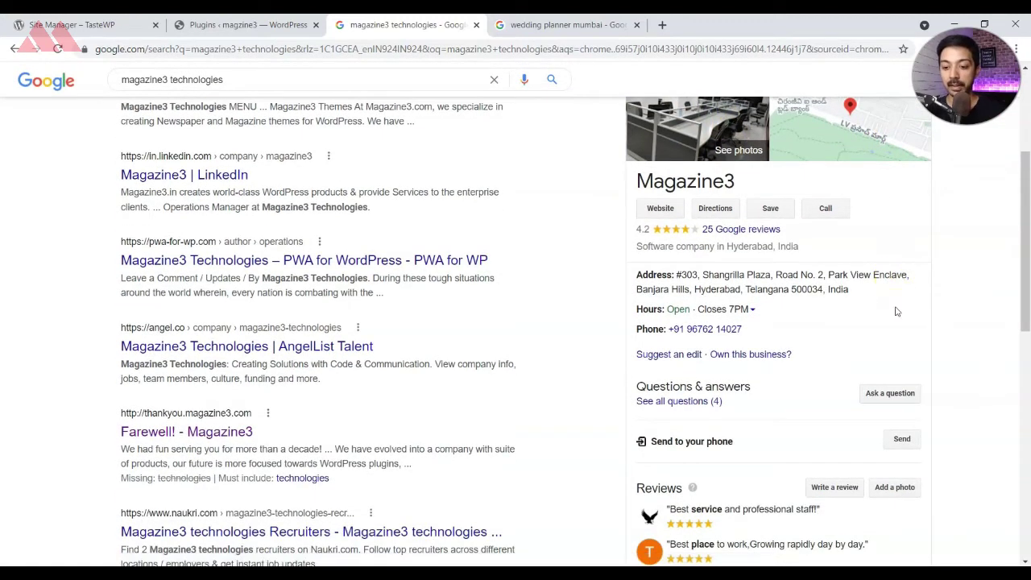
pyautogui.hotkey('ctrl', 'Tab')
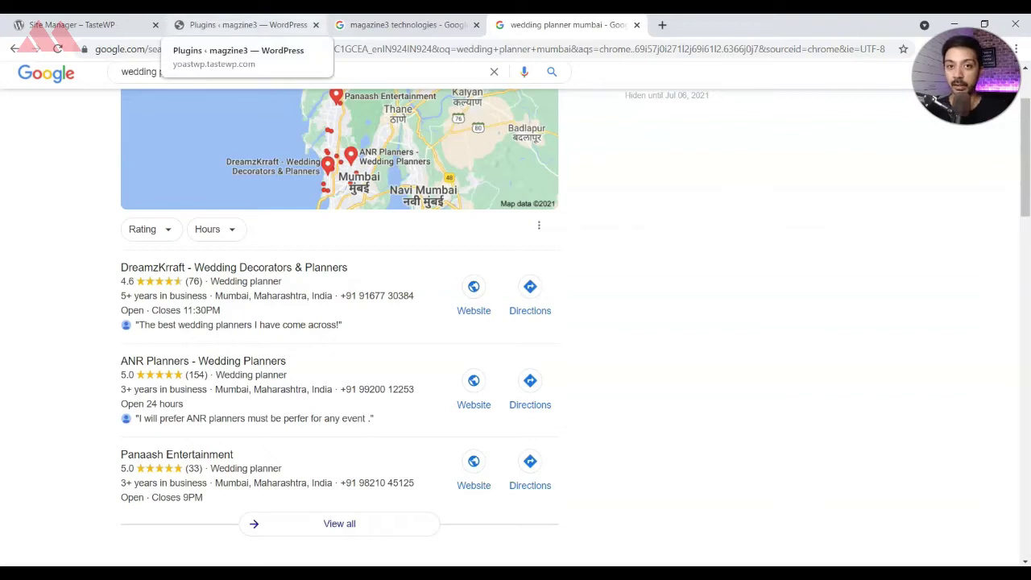
# - In the WordPress admin, upload the plugin file wpseo-local.zip, install it and activate it
pyautogui.click(242, 24)
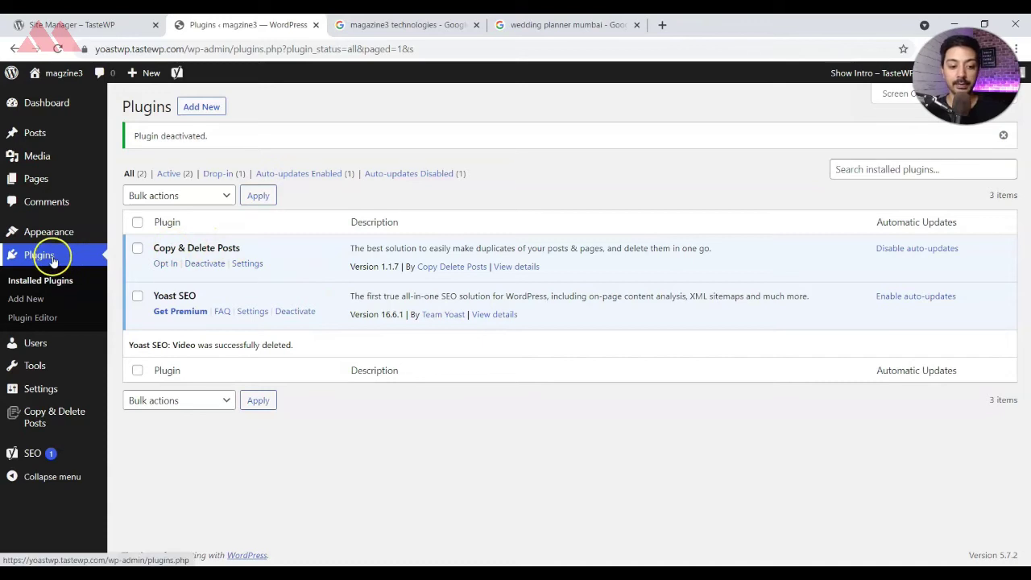
pyautogui.click(30, 299)
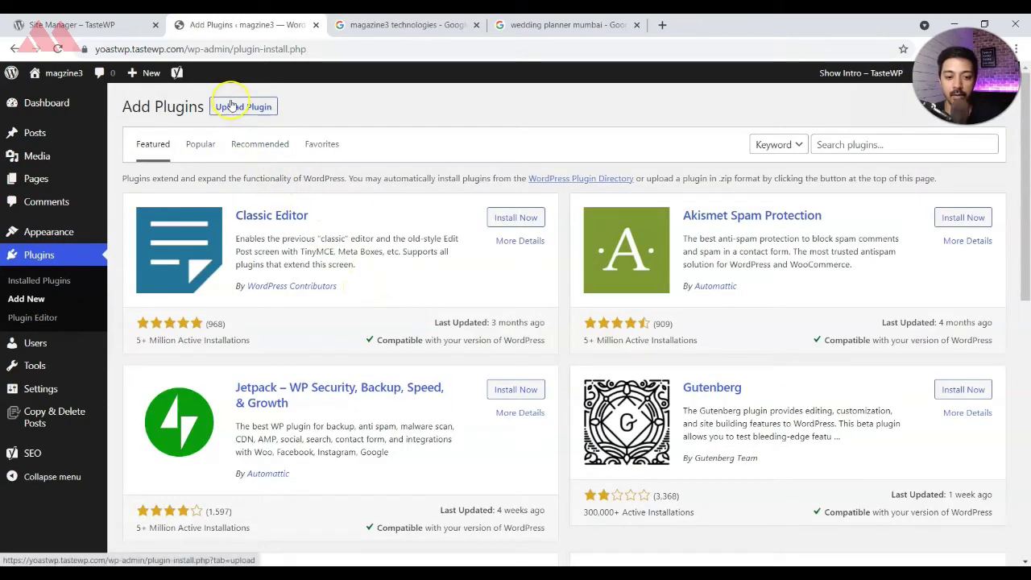
pyautogui.click(231, 106)
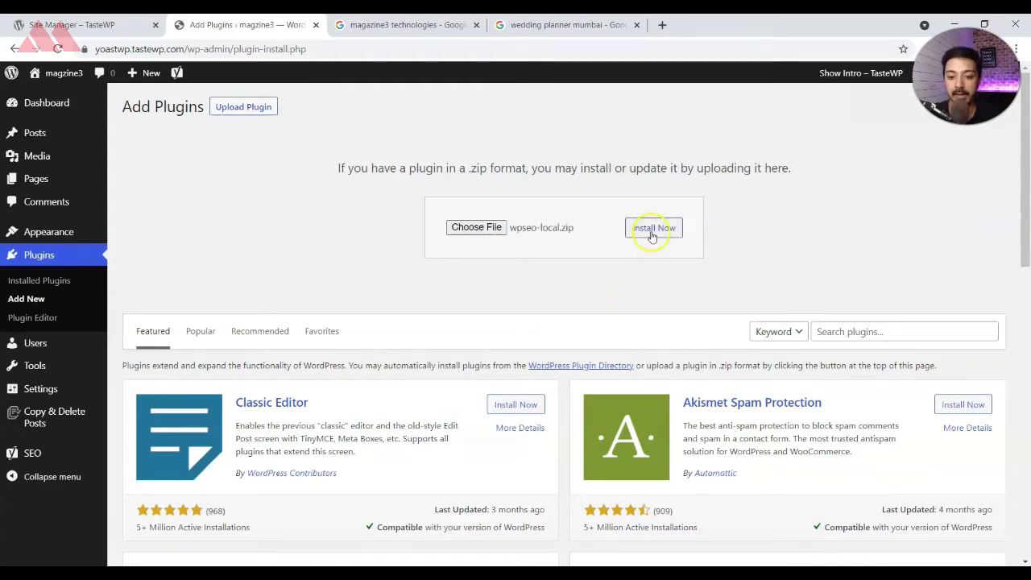
pyautogui.click(653, 233)
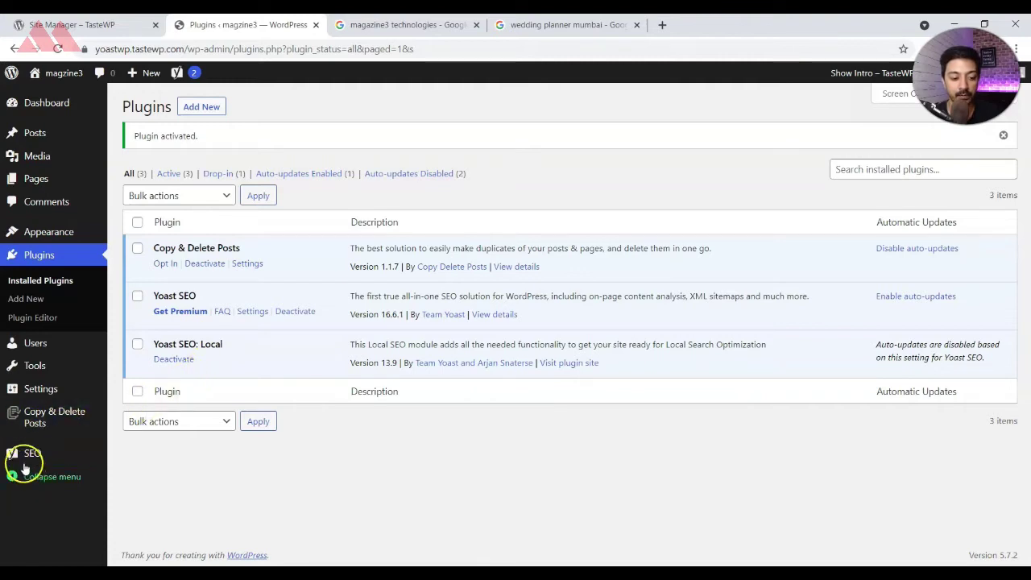
# - Open the Yoast Local SEO settings and keep the option for multiple business locations at No
pyautogui.moveTo(23, 456)
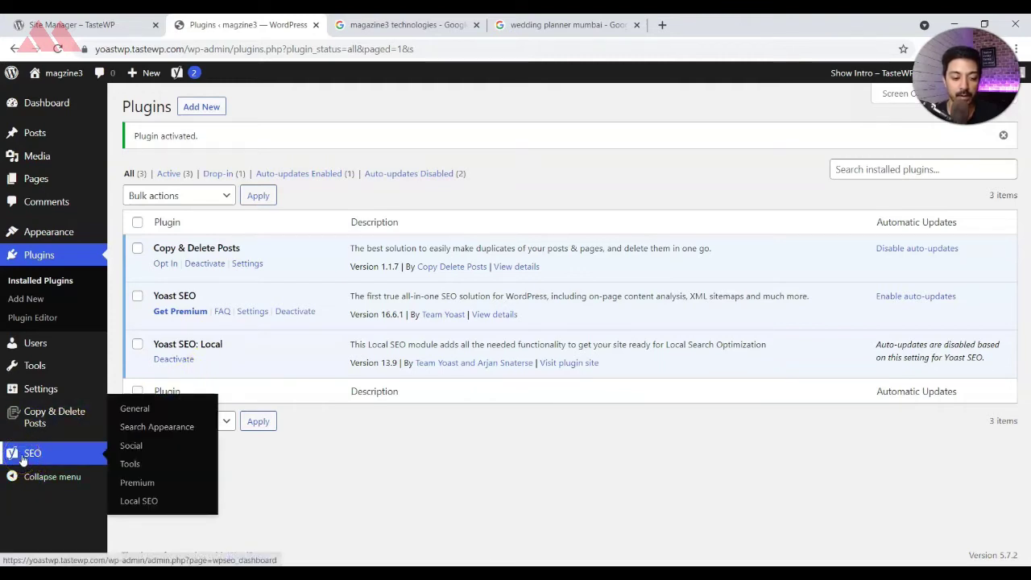
pyautogui.click(136, 506)
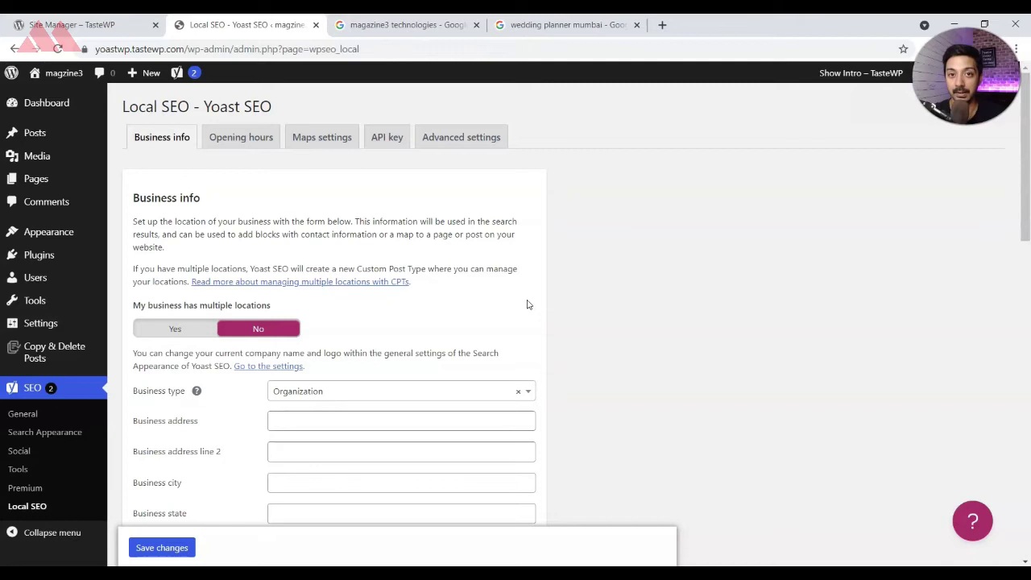
pyautogui.scroll(-1, 528, 303)
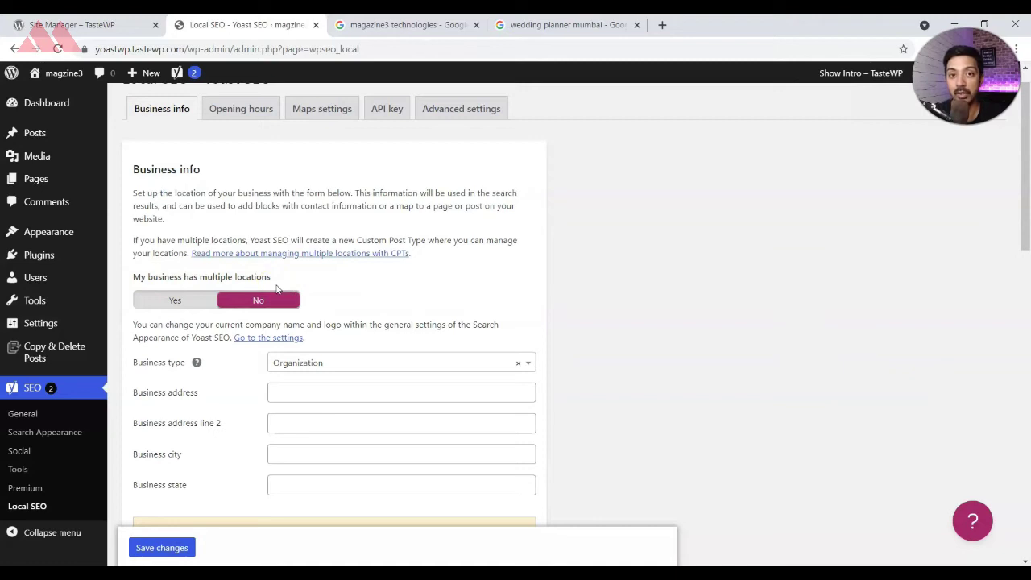
pyautogui.click(190, 305)
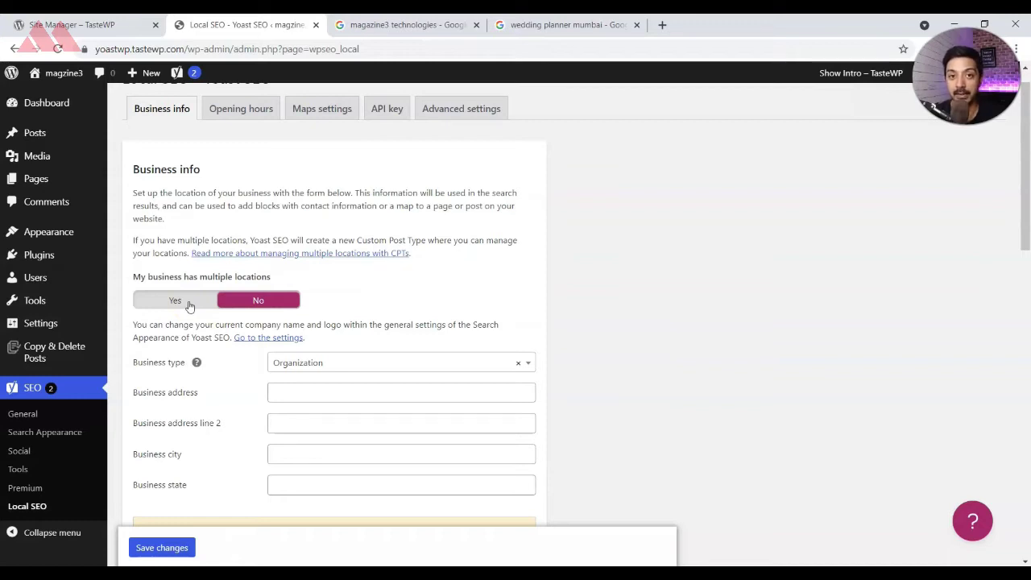
pyautogui.click(260, 300)
pyautogui.click(191, 282)
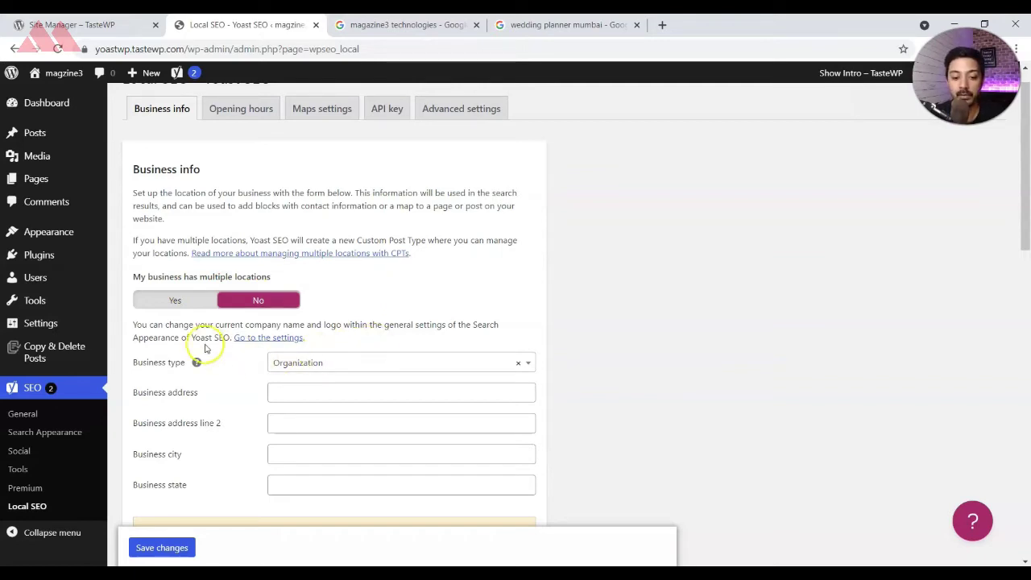
# - Go to the Search Appearance settings and check the organization name and logo under Knowledge Graph & Schema.org
pyautogui.click(260, 339)
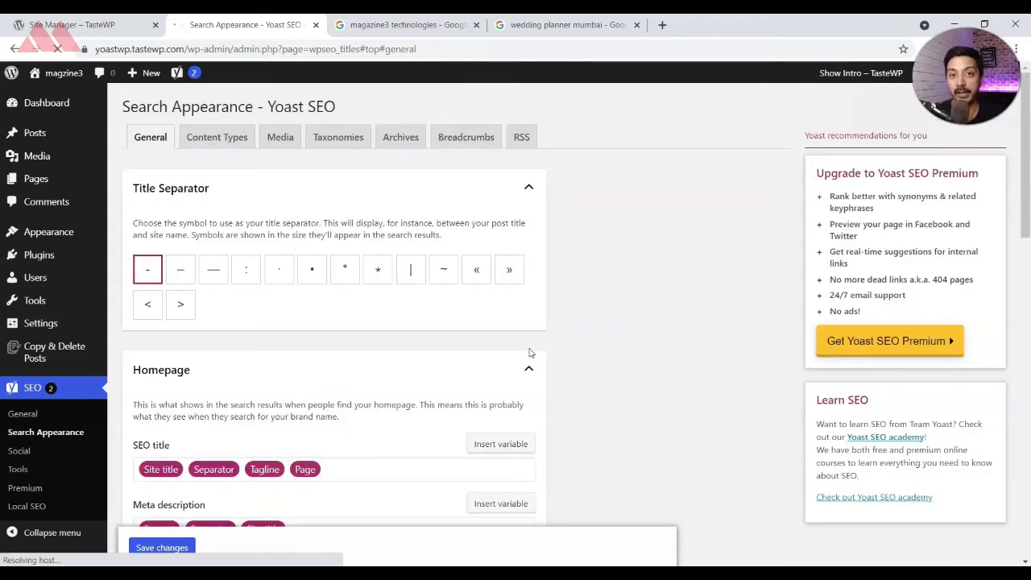
pyautogui.scroll(-3, 530, 353)
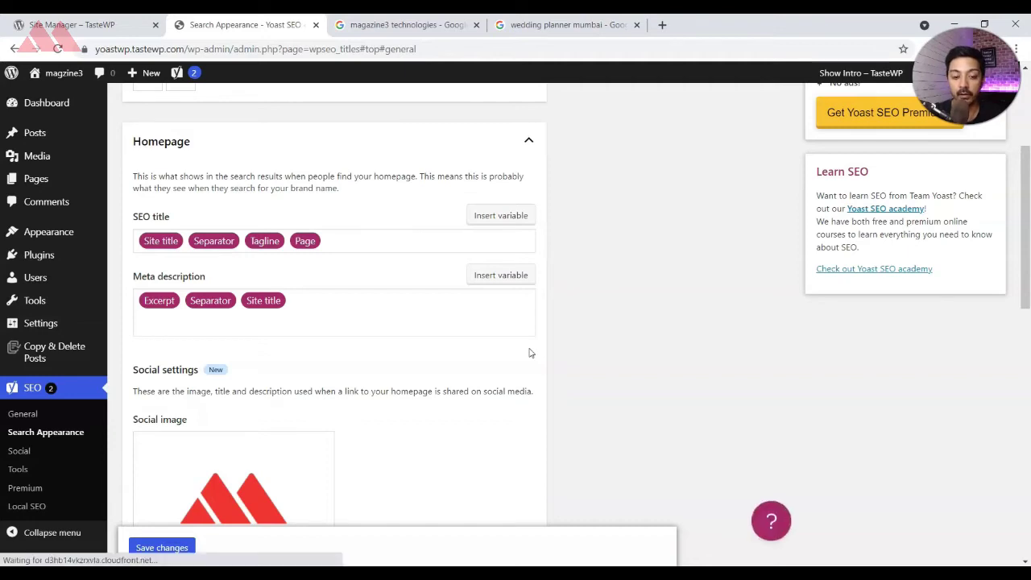
pyautogui.scroll(-3, 529, 353)
pyautogui.scroll(3, 345, 287)
pyautogui.scroll(3, 345, 288)
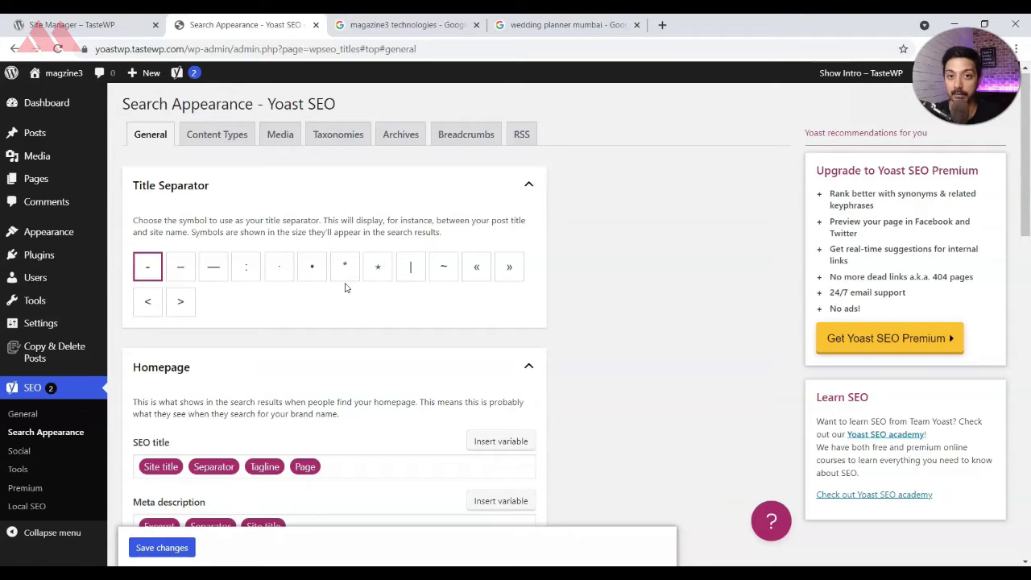
pyautogui.scroll(-15, 337, 392)
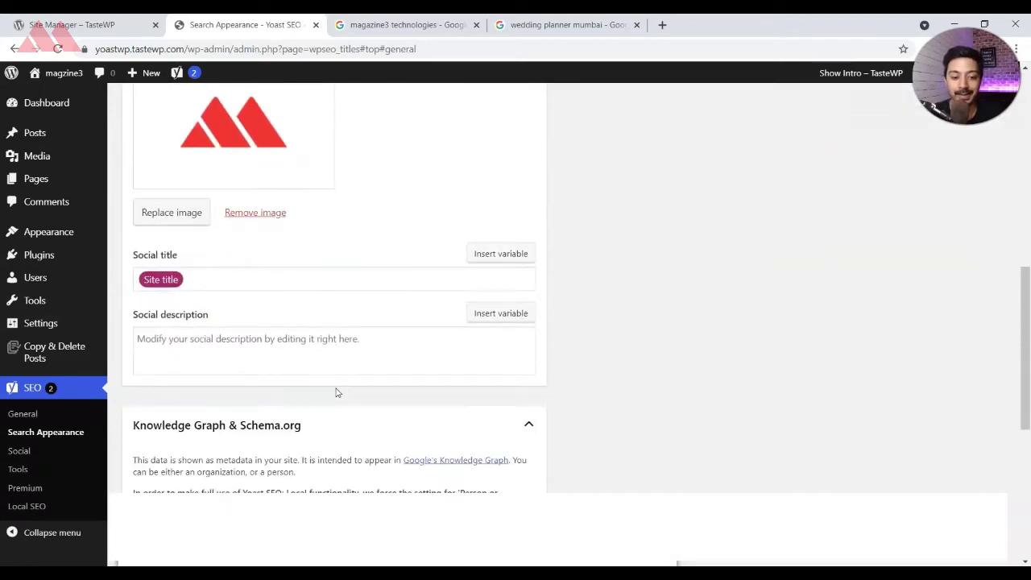
pyautogui.scroll(-1, 337, 393)
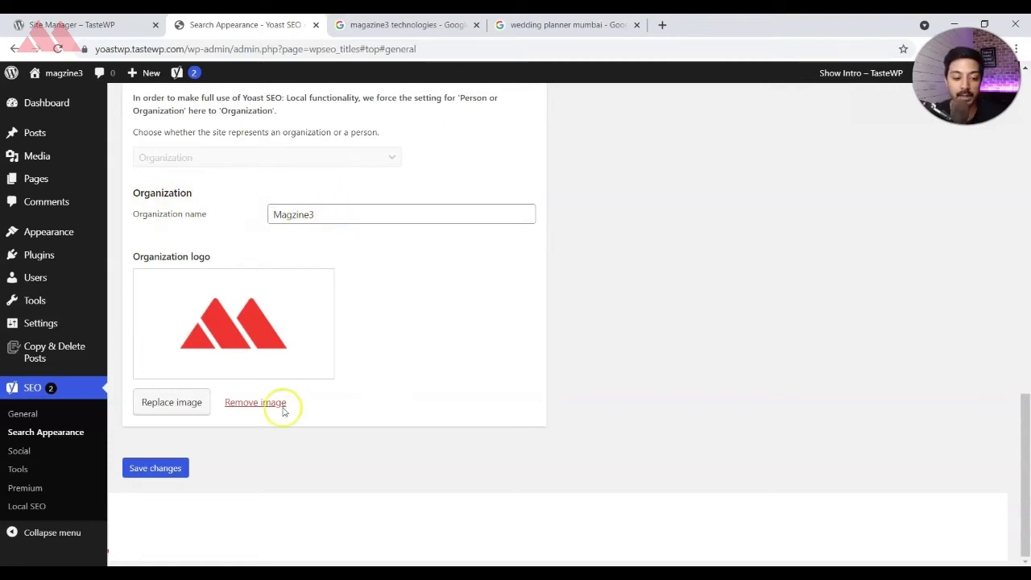
# - Return to the Local SEO settings and set the business type to Local business
pyautogui.click(27, 506)
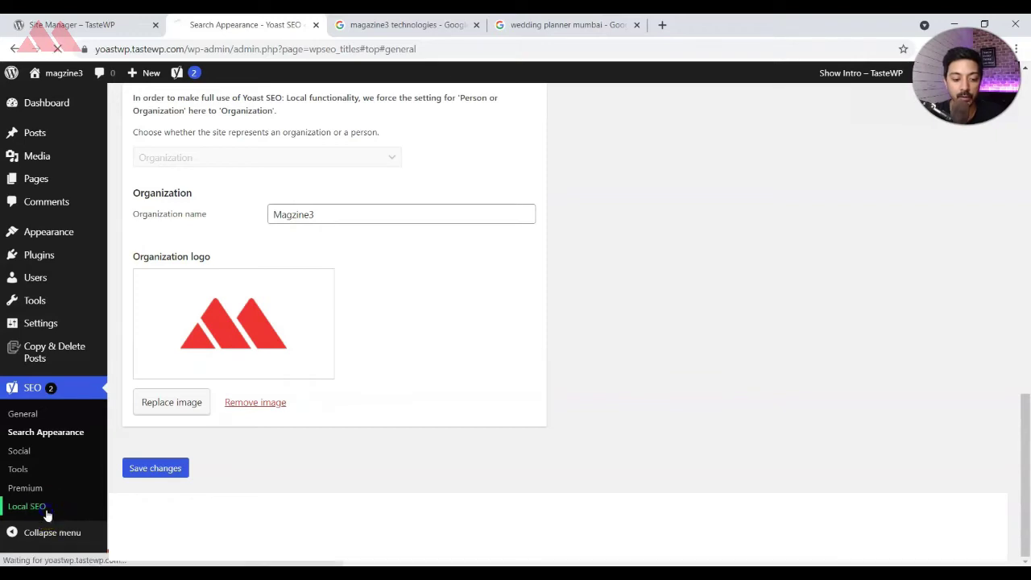
pyautogui.scroll(-3, 619, 262)
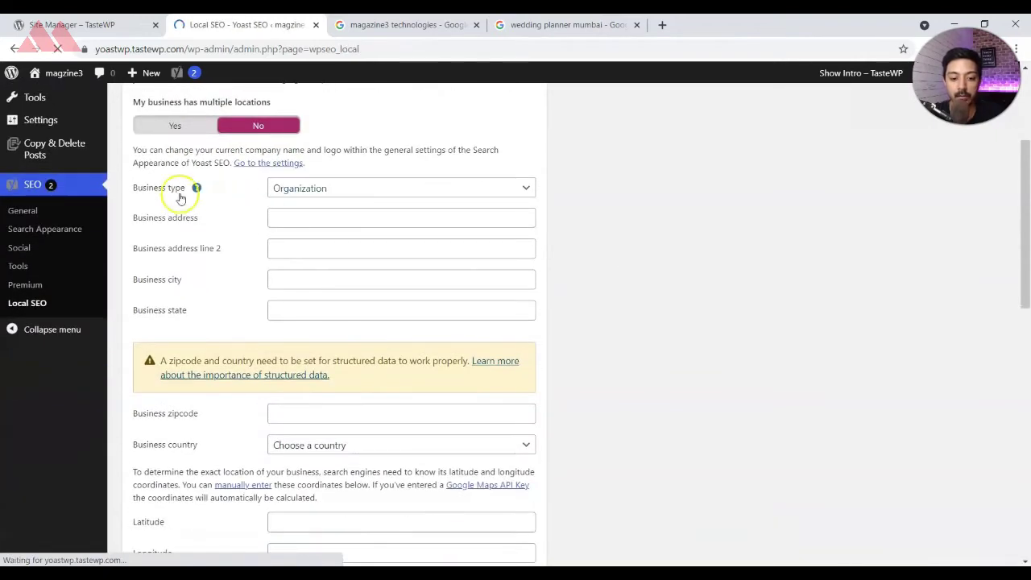
pyautogui.click(382, 191)
pyautogui.scroll(-5, 366, 302)
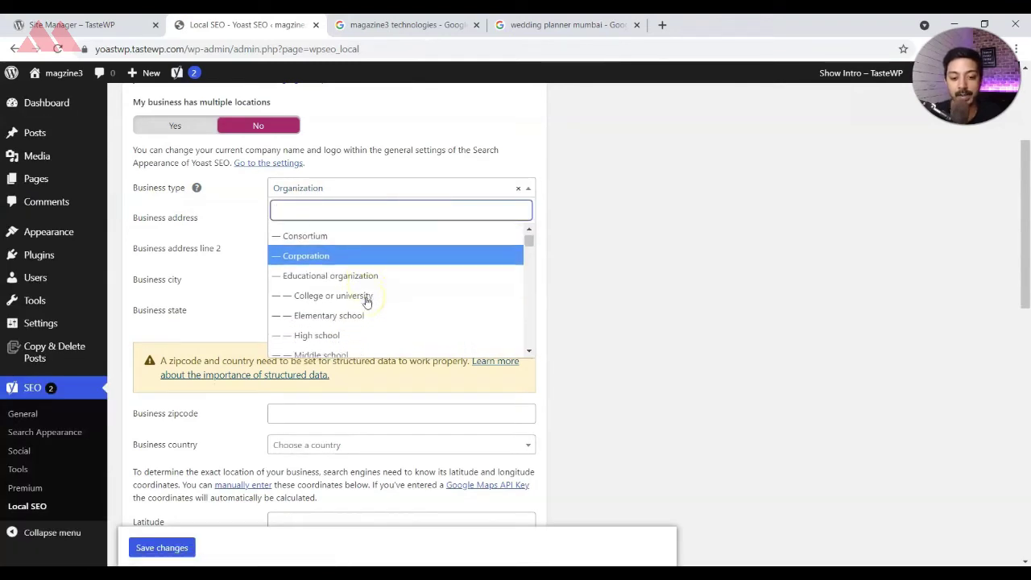
pyautogui.scroll(-3, 367, 302)
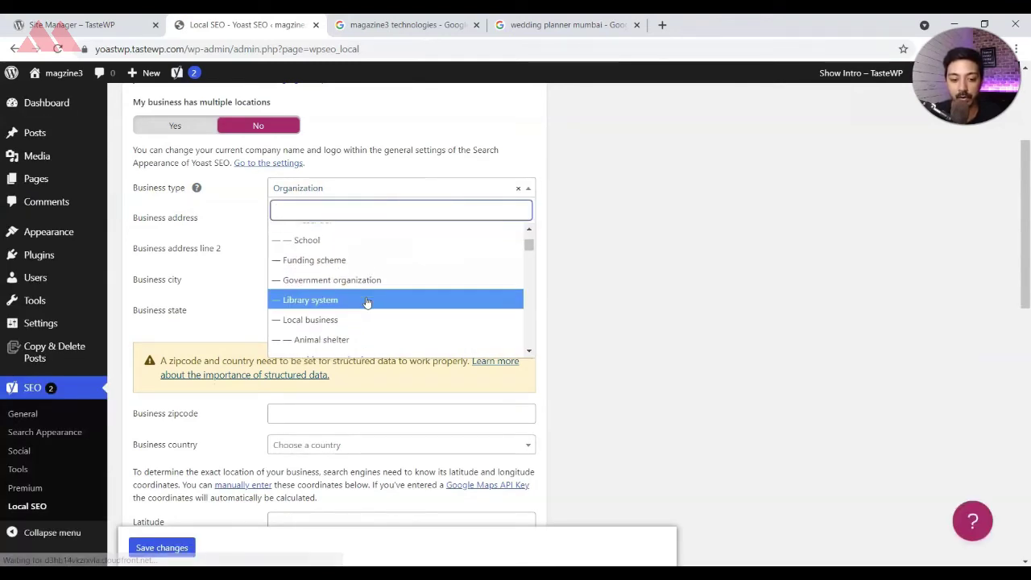
pyautogui.scroll(1, 367, 302)
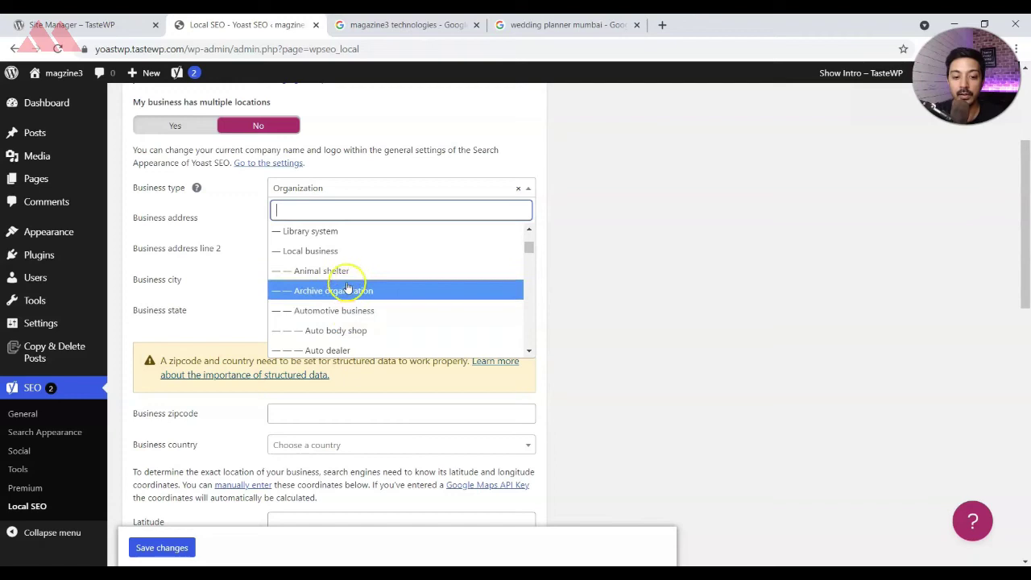
pyautogui.click(343, 256)
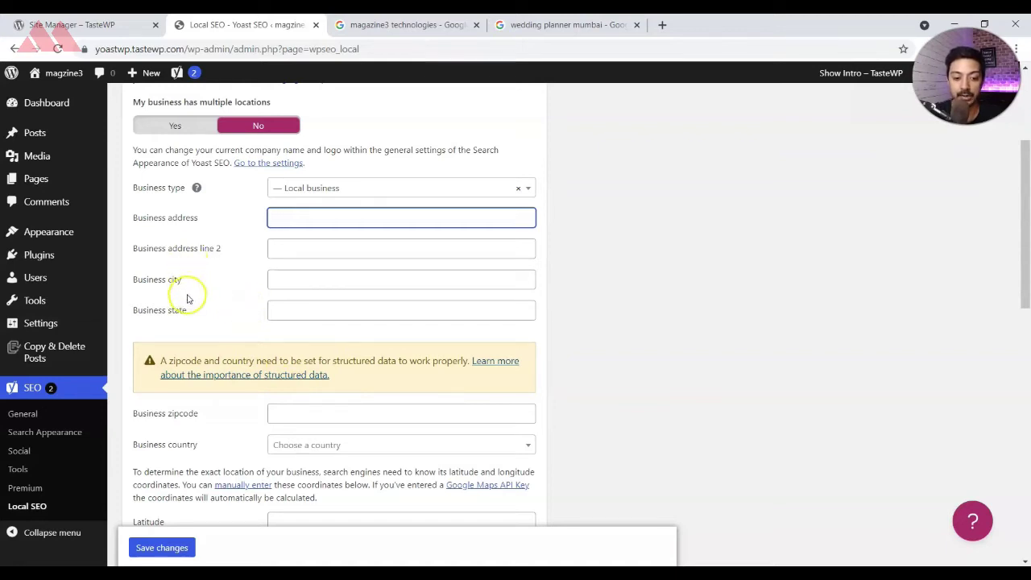
# - Look through the remaining business info fields down to the address format and save the changes
pyautogui.scroll(-3, 258, 375)
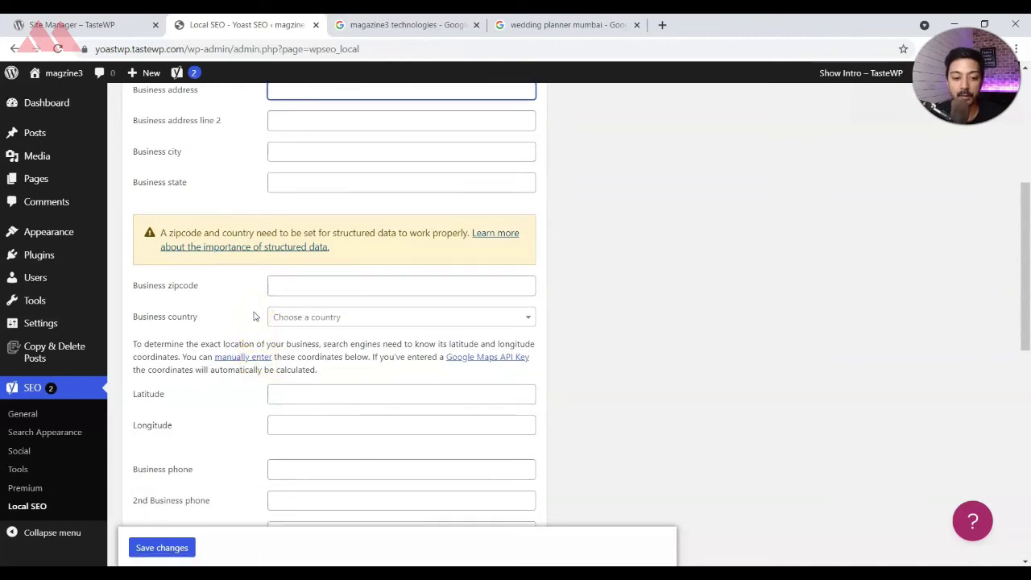
pyautogui.scroll(-3, 254, 316)
pyautogui.scroll(-6, 254, 316)
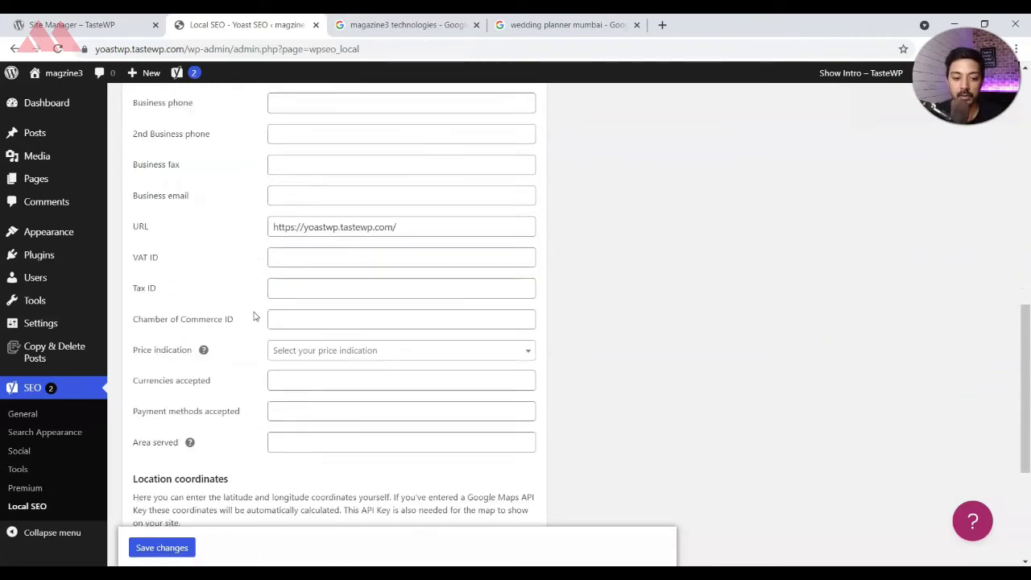
pyautogui.scroll(-5, 254, 316)
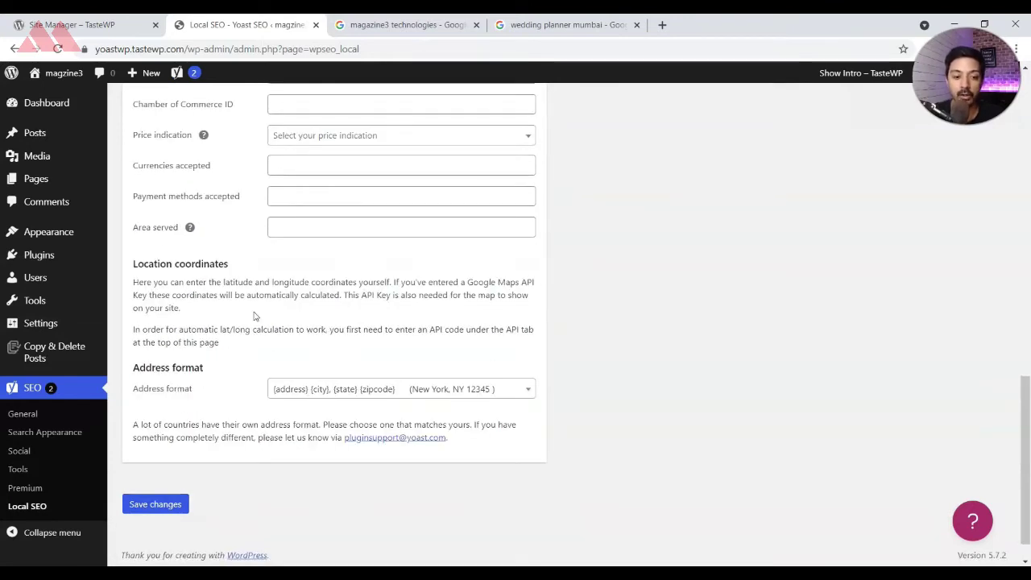
pyautogui.click(155, 503)
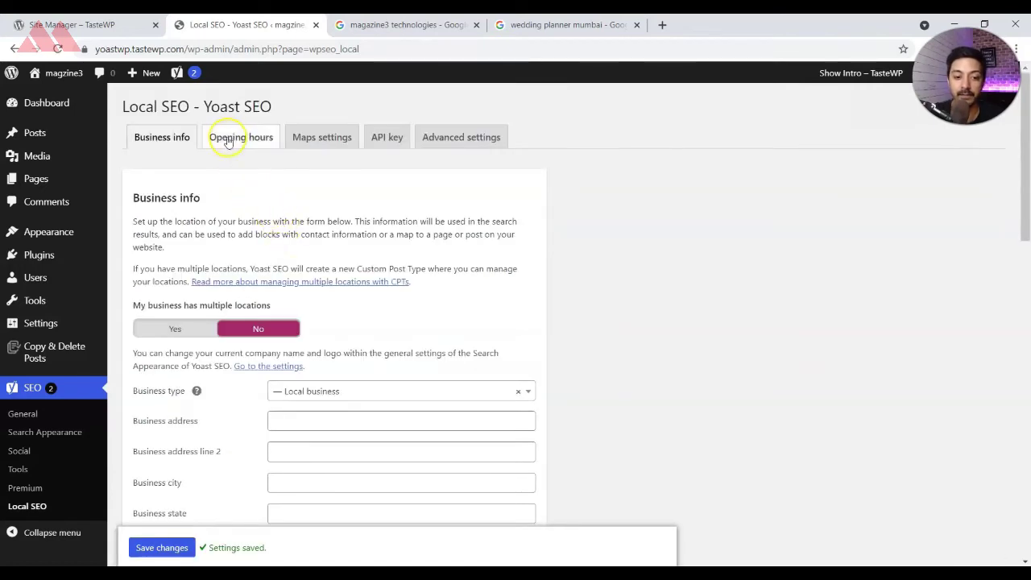
# - In the opening hours settings, set the Hide opening hours option to Yes
pyautogui.click(226, 137)
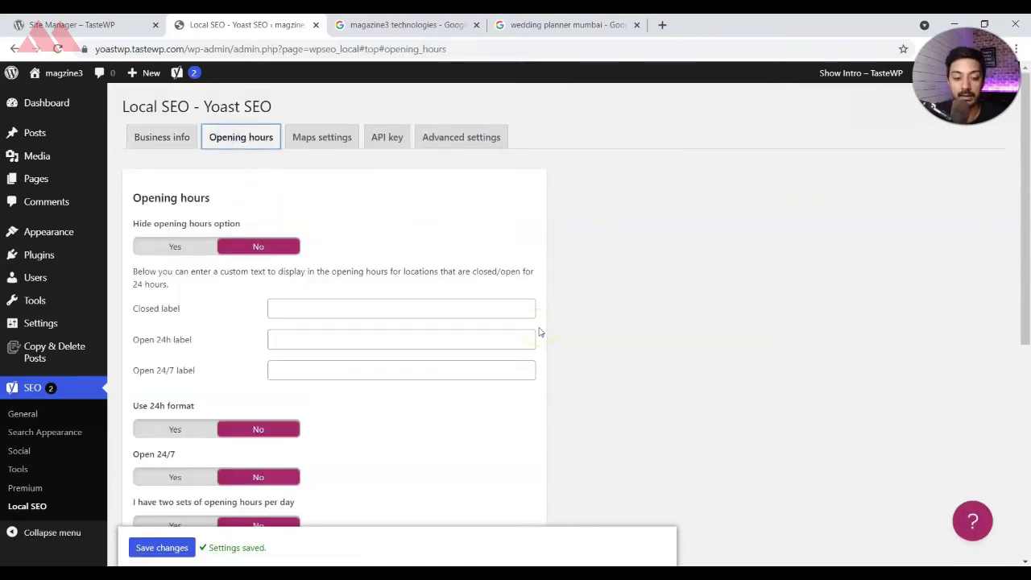
pyautogui.click(249, 312)
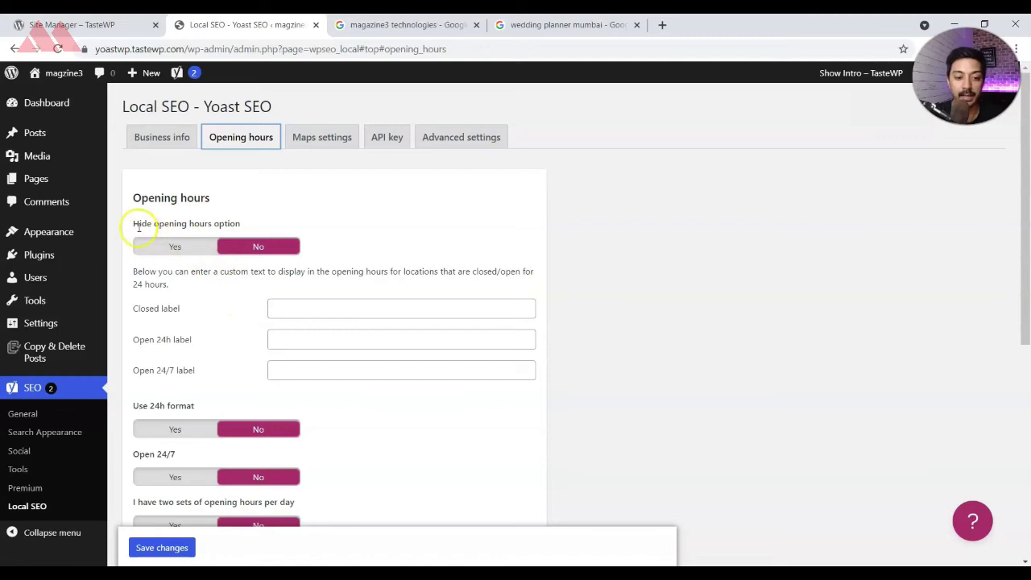
pyautogui.click(193, 247)
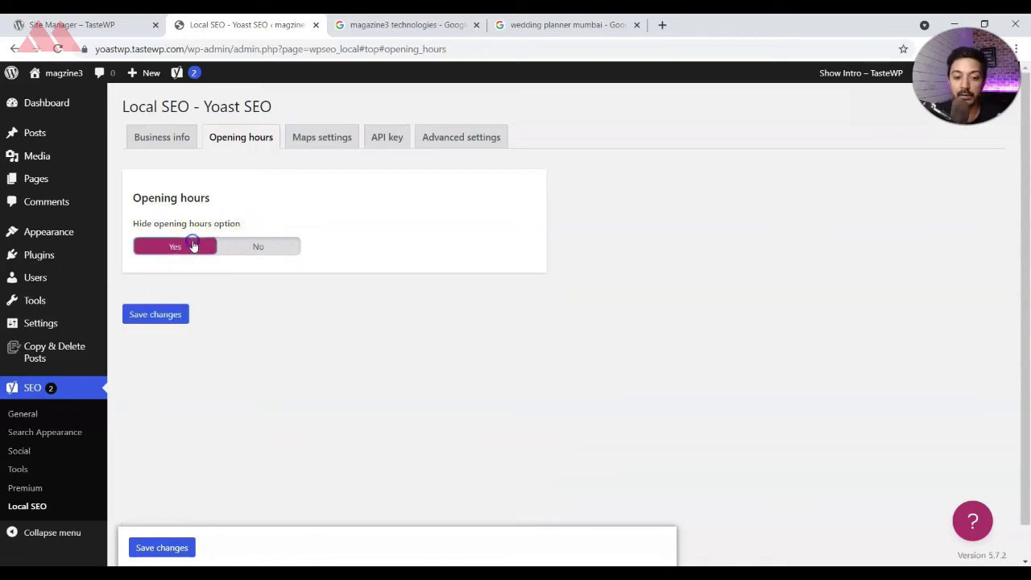
# - Set the Hide opening hours option to No and review the label, format, weekday hours and timezone fields
pyautogui.click(258, 244)
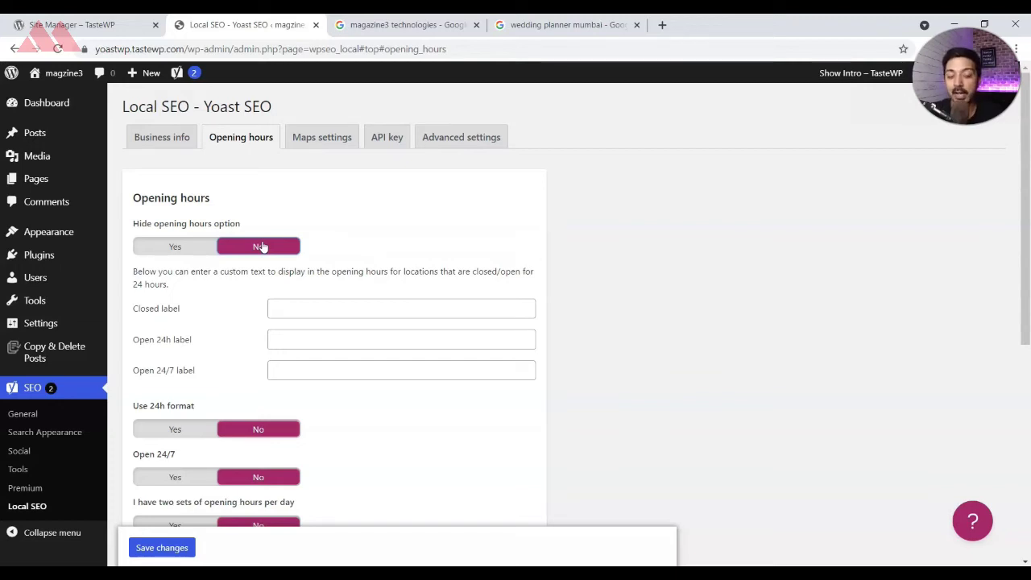
pyautogui.scroll(-1, 215, 237)
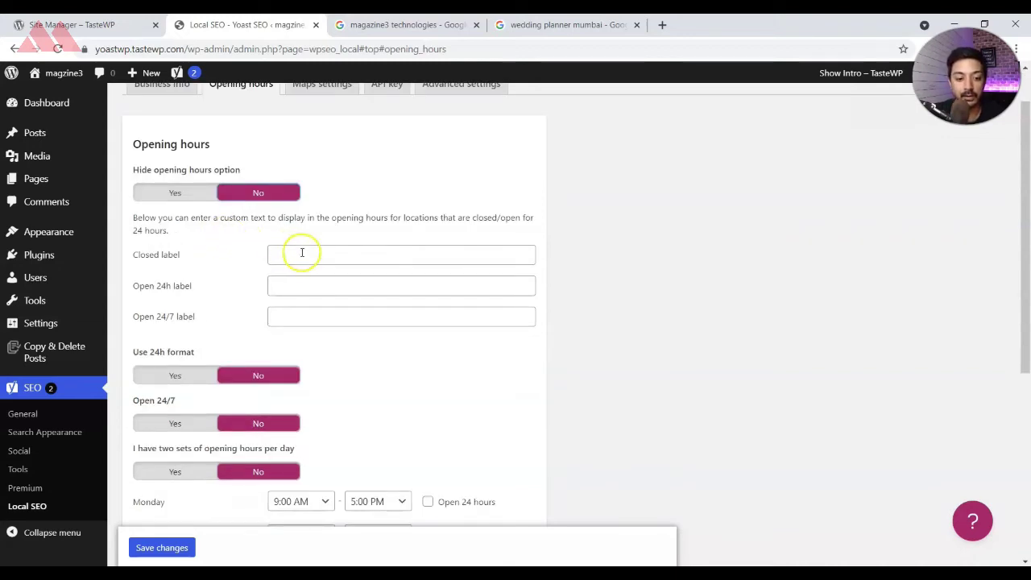
pyautogui.scroll(-3, 333, 324)
pyautogui.scroll(-1, 332, 326)
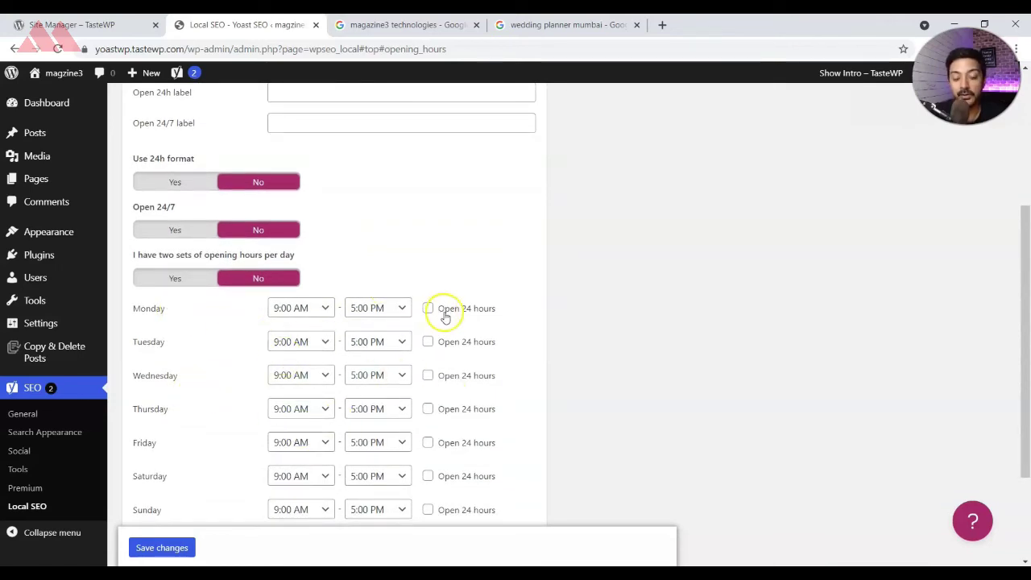
pyautogui.scroll(-3, 451, 317)
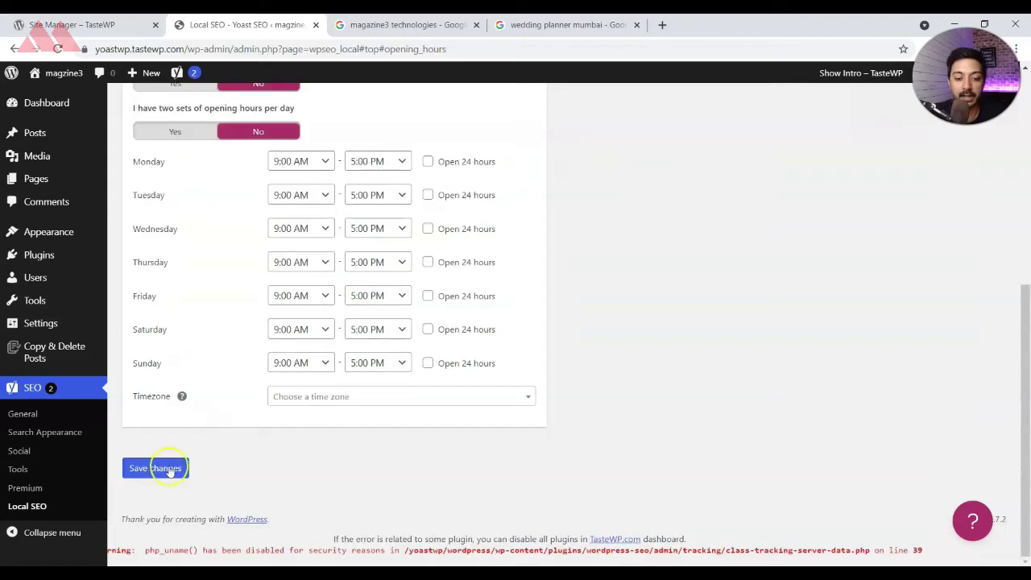
pyautogui.scroll(5, 343, 395)
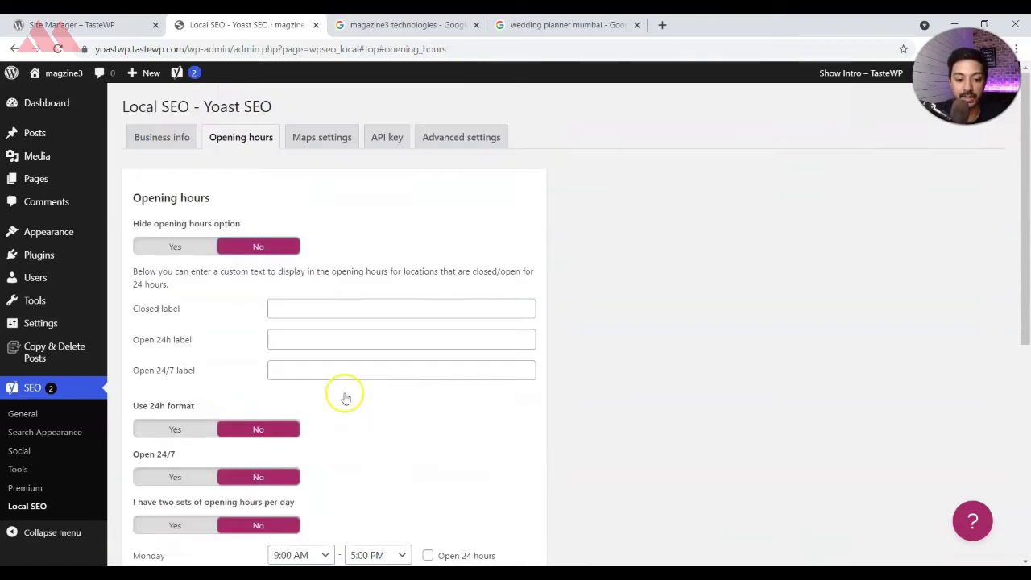
# - Check the Local SEO maps settings, the Google Maps API key section and the advanced settings
pyautogui.click(321, 137)
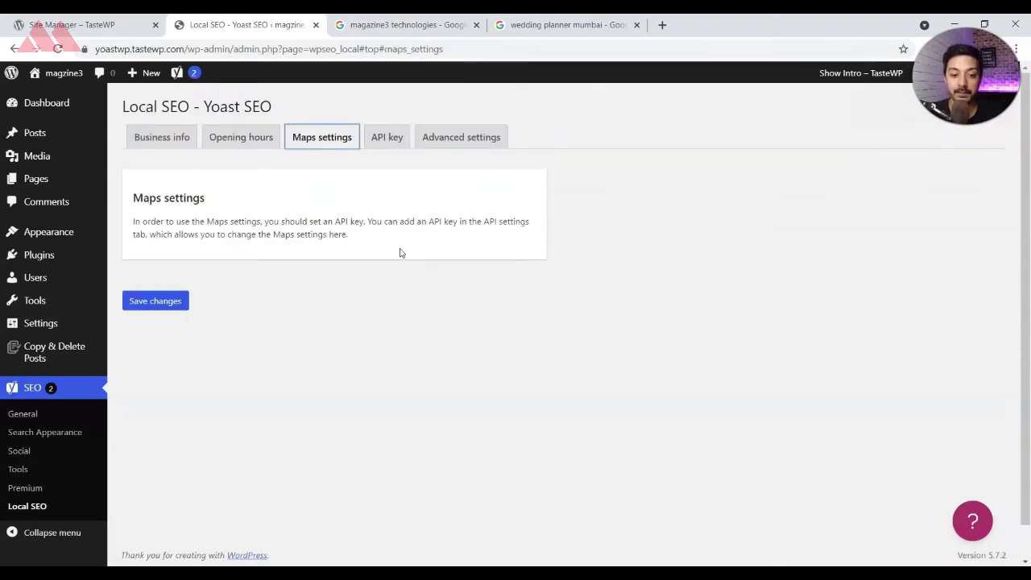
pyautogui.click(378, 139)
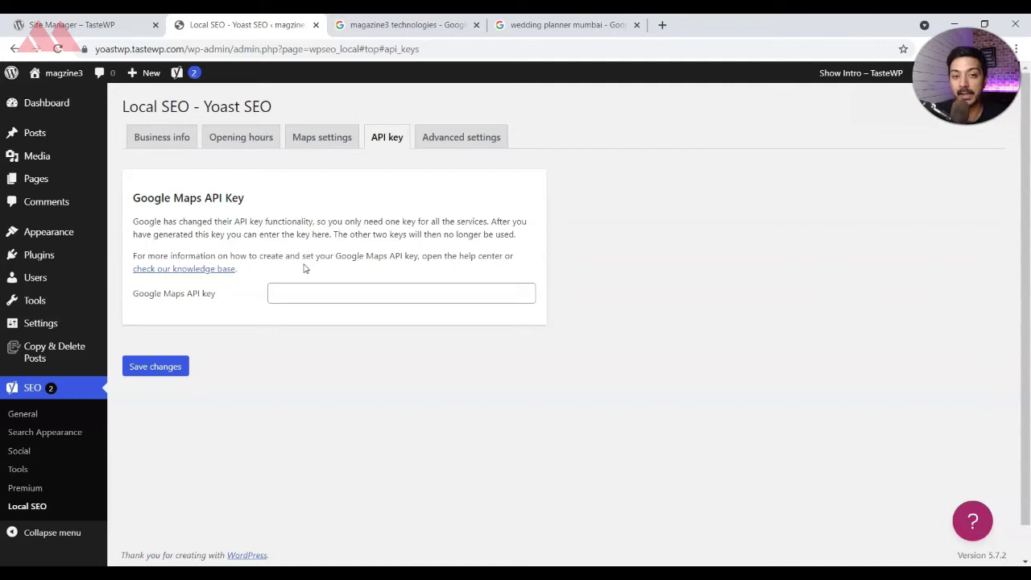
pyautogui.press('Tab')
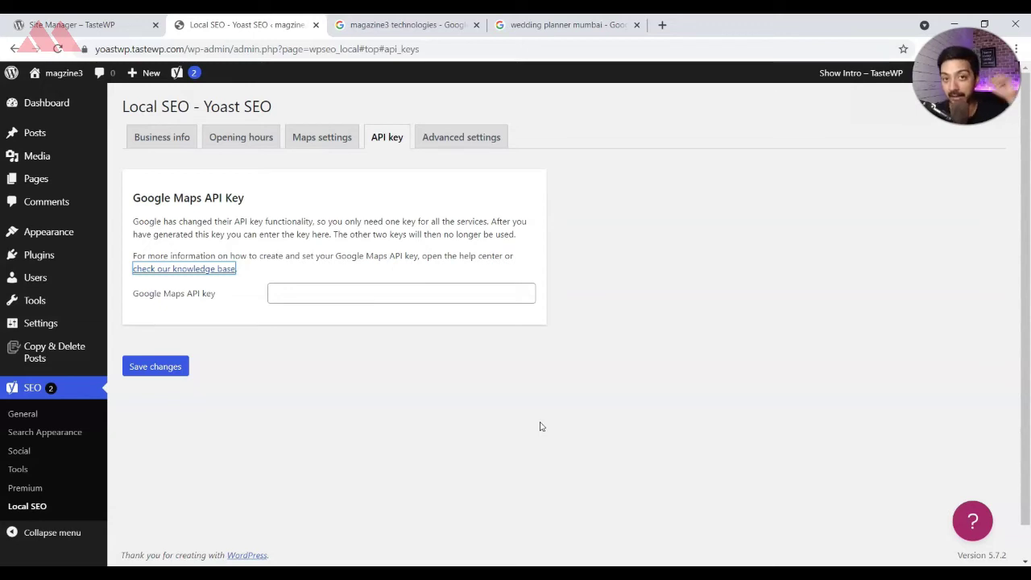
pyautogui.click(461, 137)
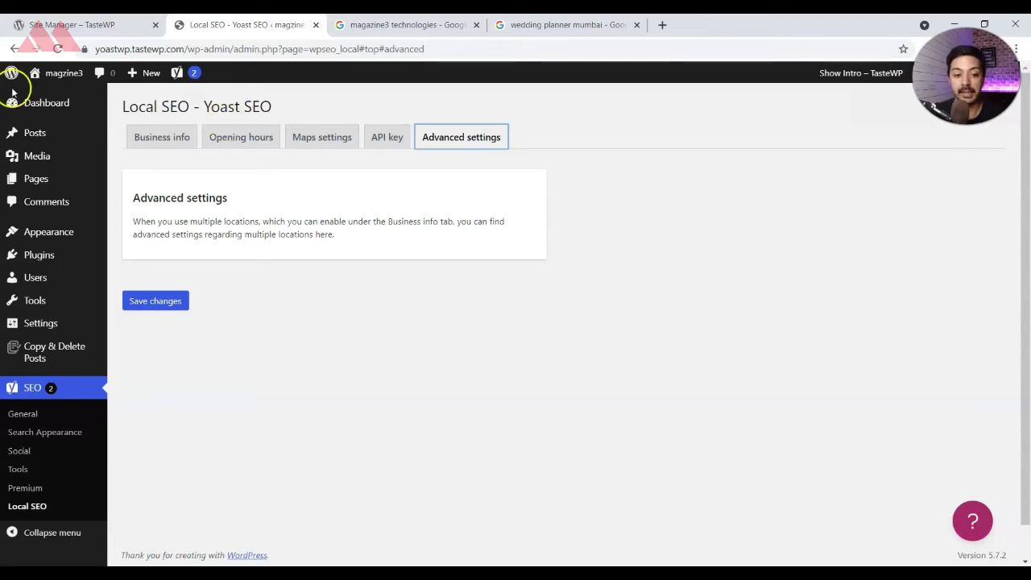
# - In the business info, enable multiple locations, mark all locations as part of the same business, and save the changes
pyautogui.click(161, 138)
pyautogui.click(449, 332)
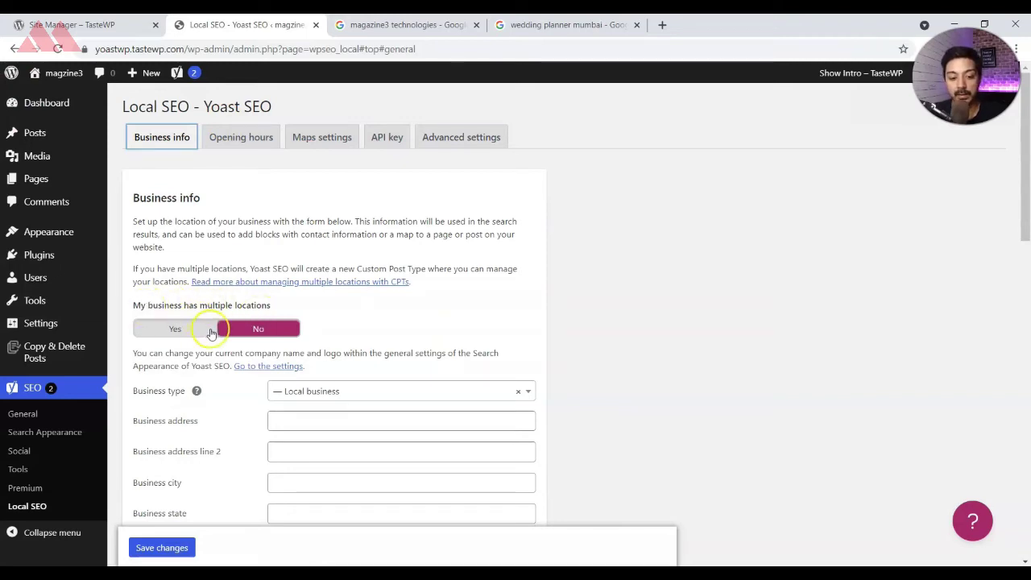
pyautogui.click(211, 331)
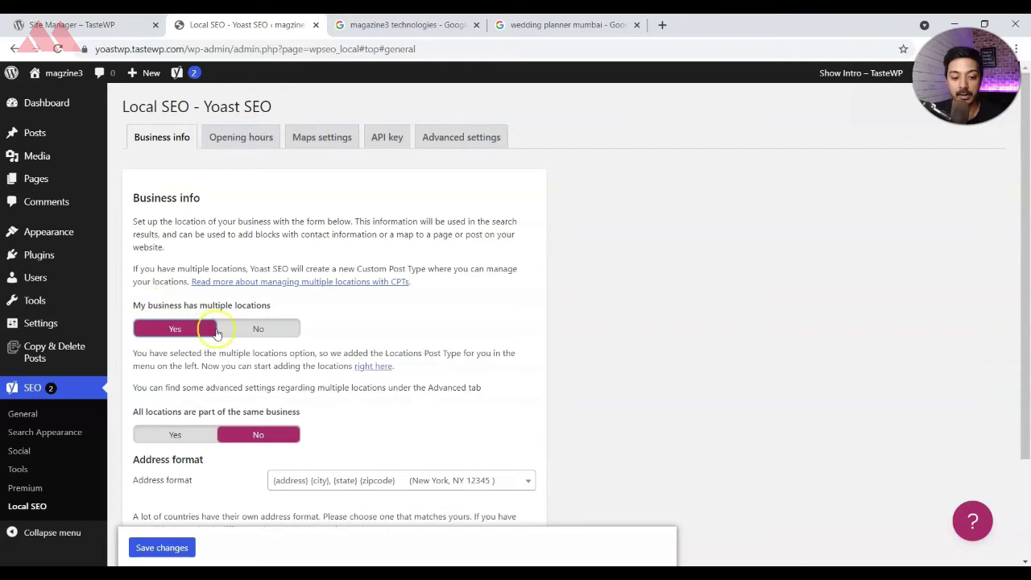
pyautogui.scroll(-2, 350, 341)
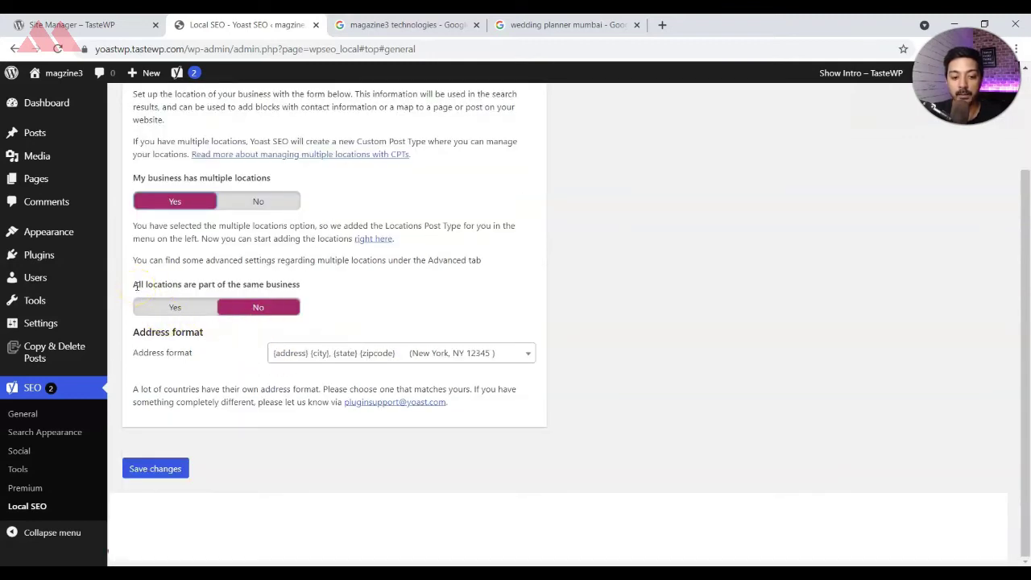
pyautogui.click(204, 315)
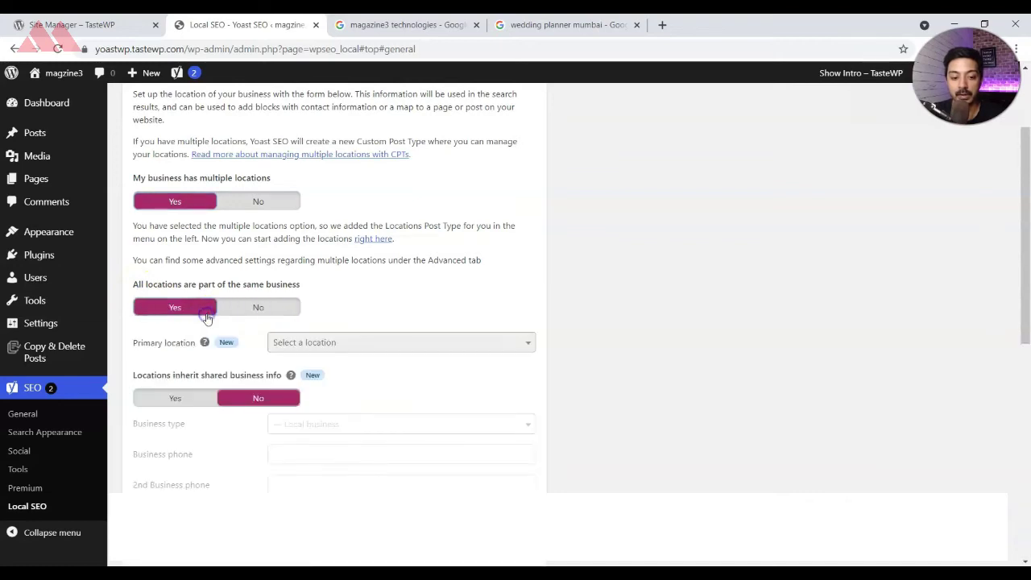
pyautogui.scroll(-1, 577, 301)
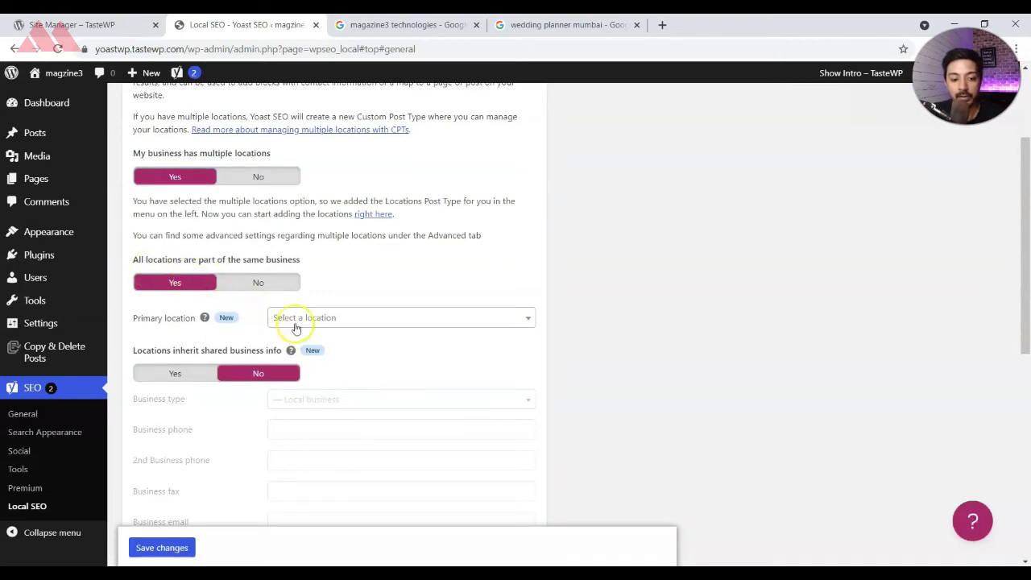
pyautogui.click(162, 548)
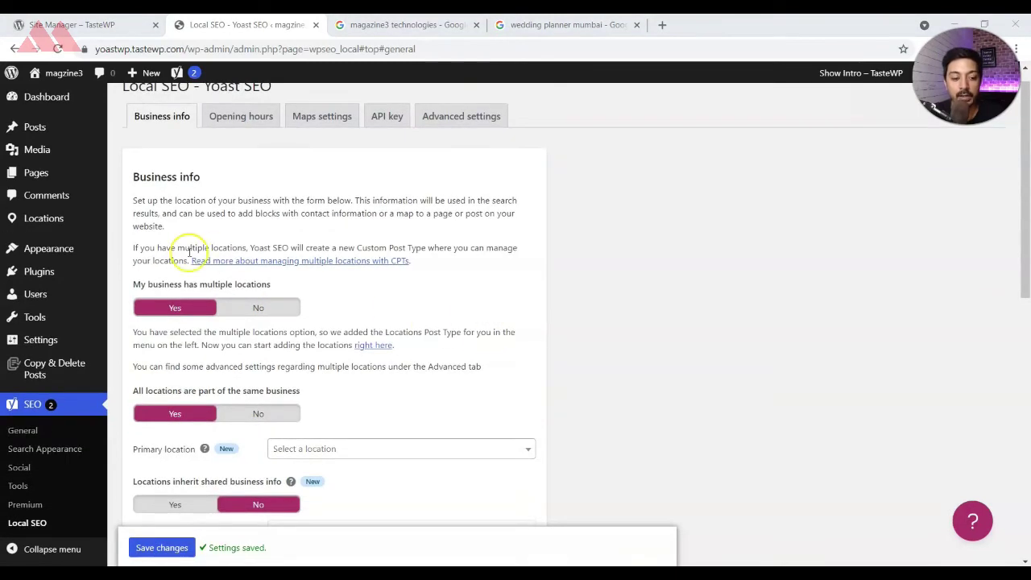
# - Go to Locations, open the editor for adding a new location, and check its title and content areas
pyautogui.moveTo(25, 226)
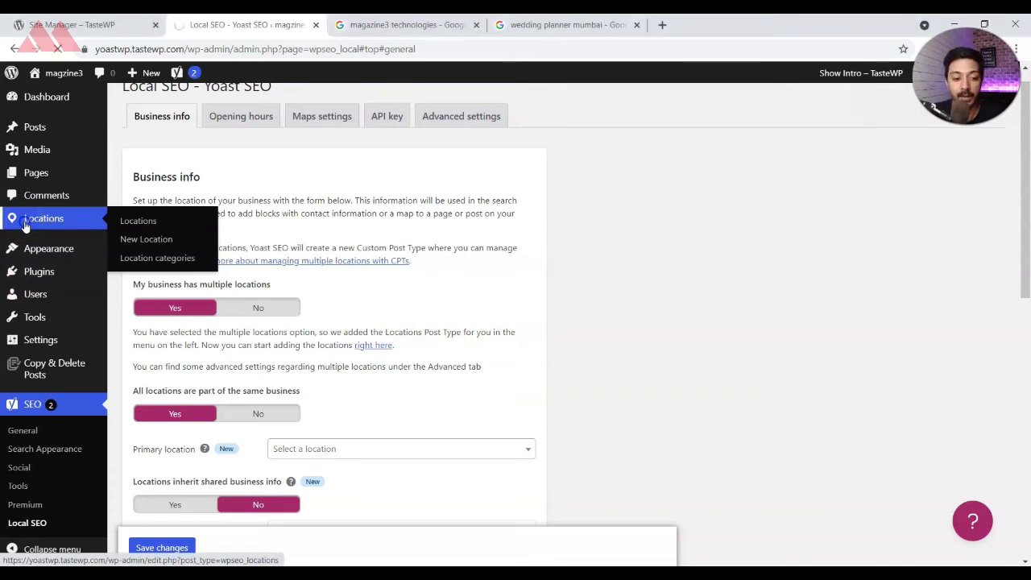
pyautogui.click(24, 223)
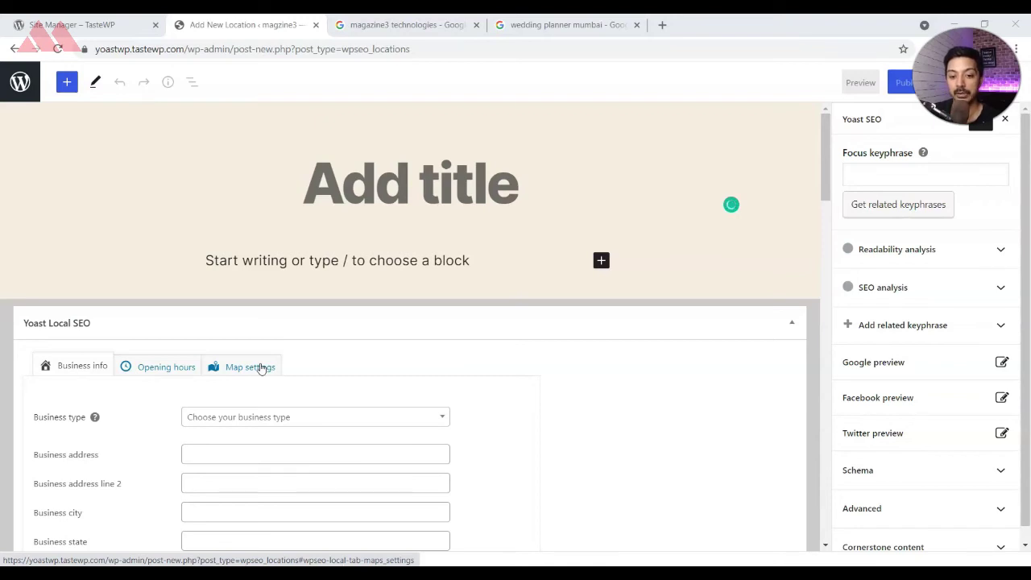
pyautogui.click(439, 188)
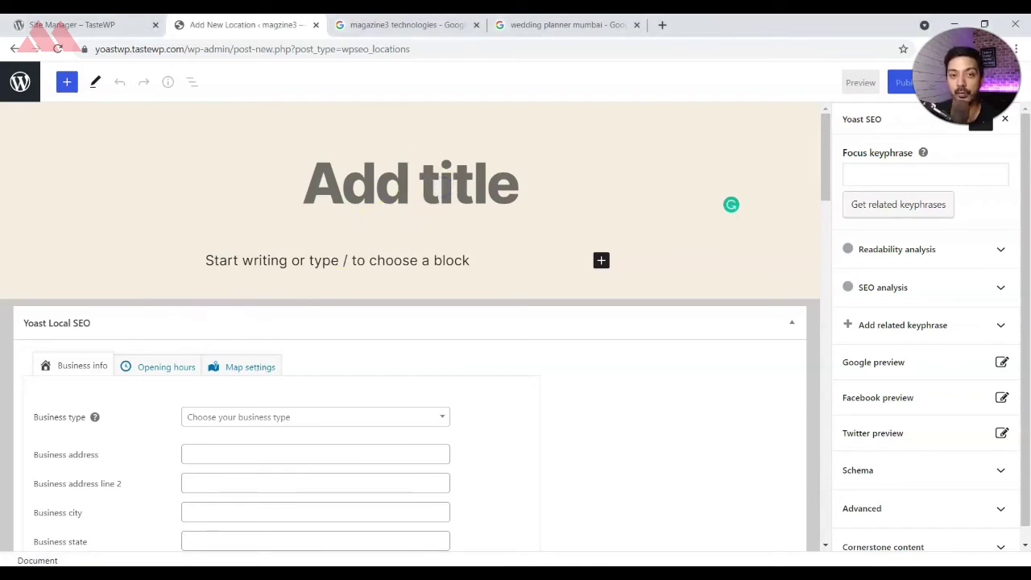
pyautogui.click(364, 254)
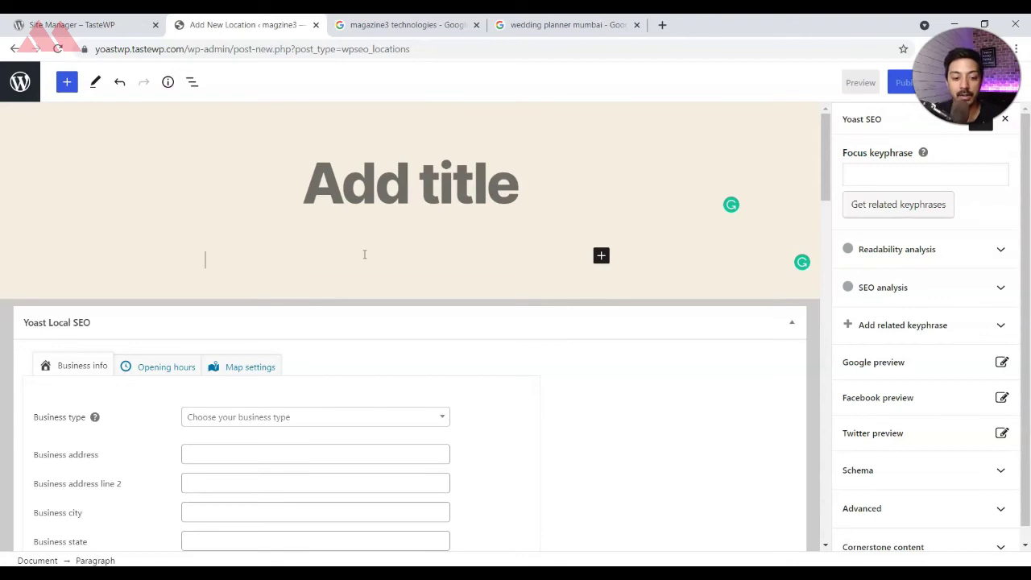
# - Examine the new location's Yoast Local SEO fields for business info, opening hours and map settings
pyautogui.scroll(-2, 364, 254)
pyautogui.scroll(-1, 363, 259)
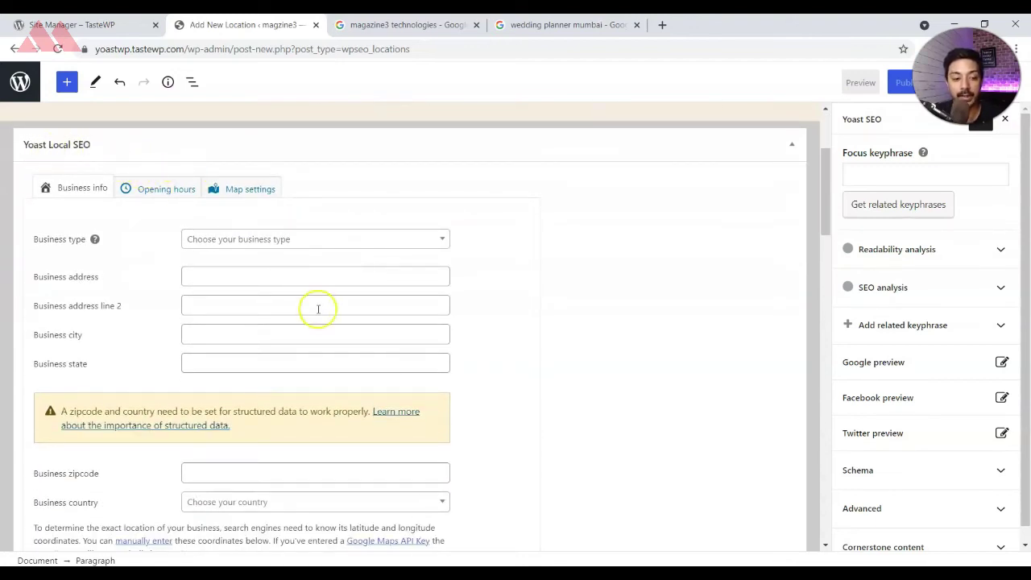
pyautogui.scroll(2, 249, 271)
pyautogui.scroll(-1, 163, 371)
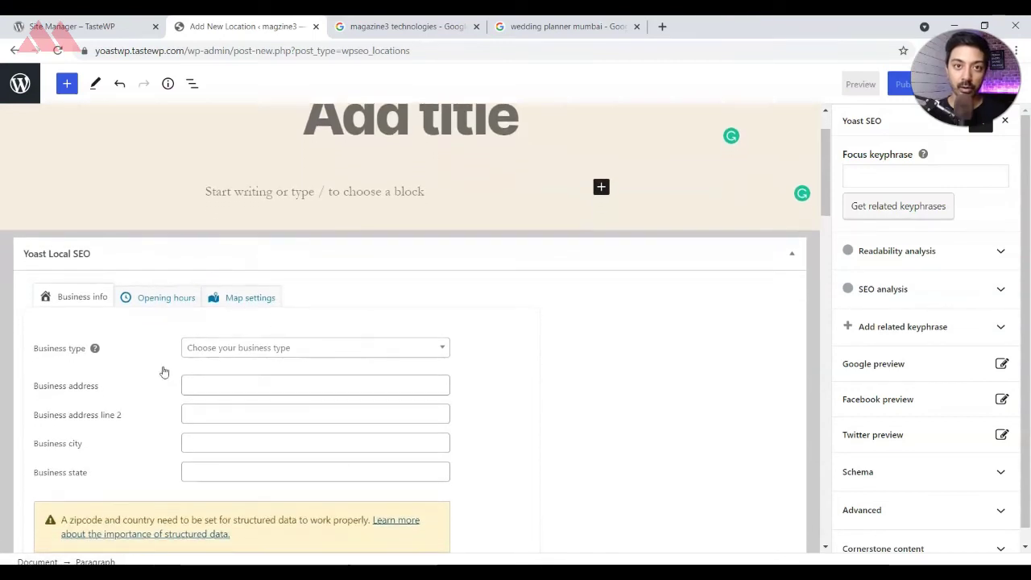
pyautogui.scroll(-1, 164, 371)
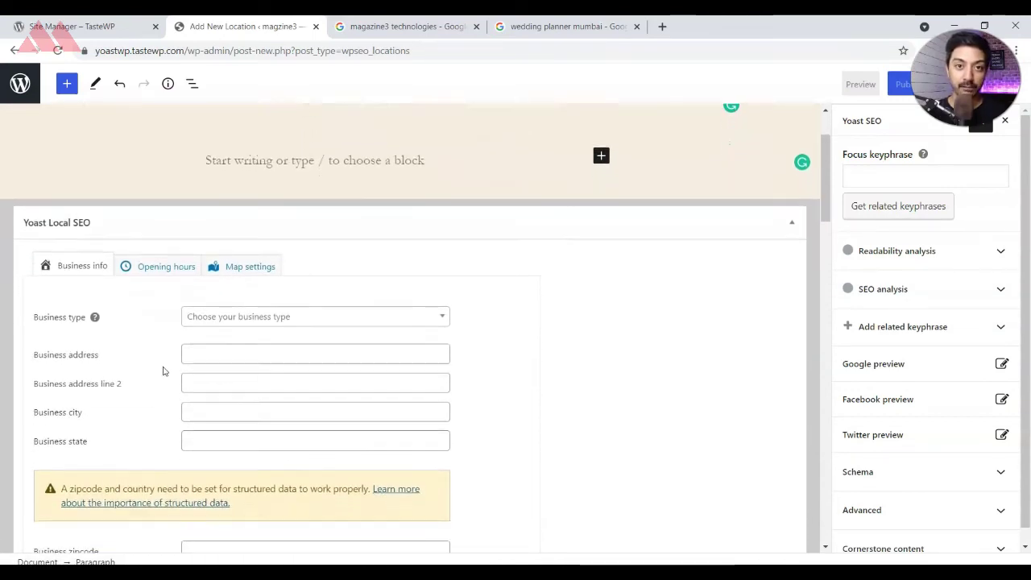
pyautogui.scroll(-2, 164, 372)
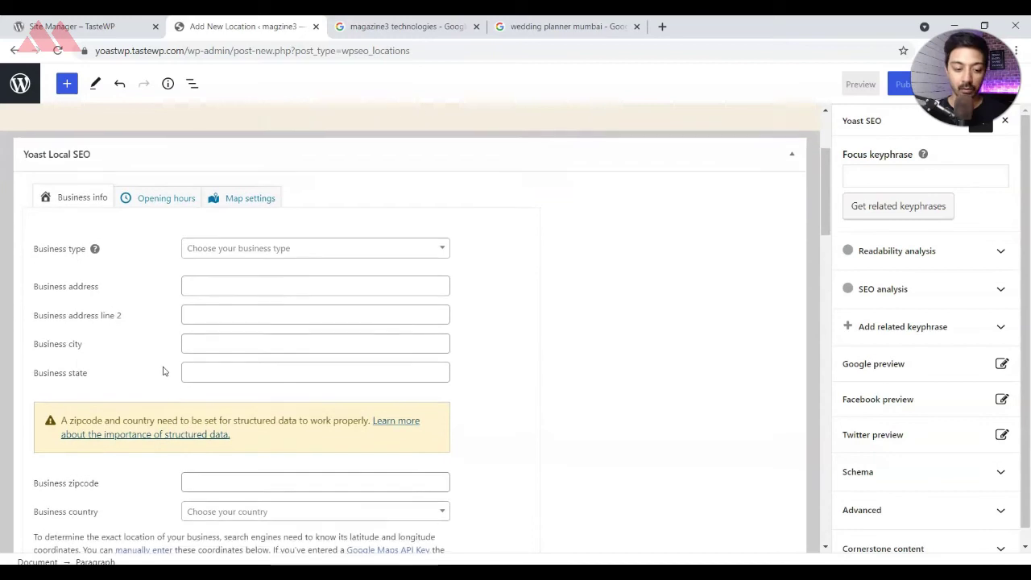
pyautogui.scroll(4, 371, 376)
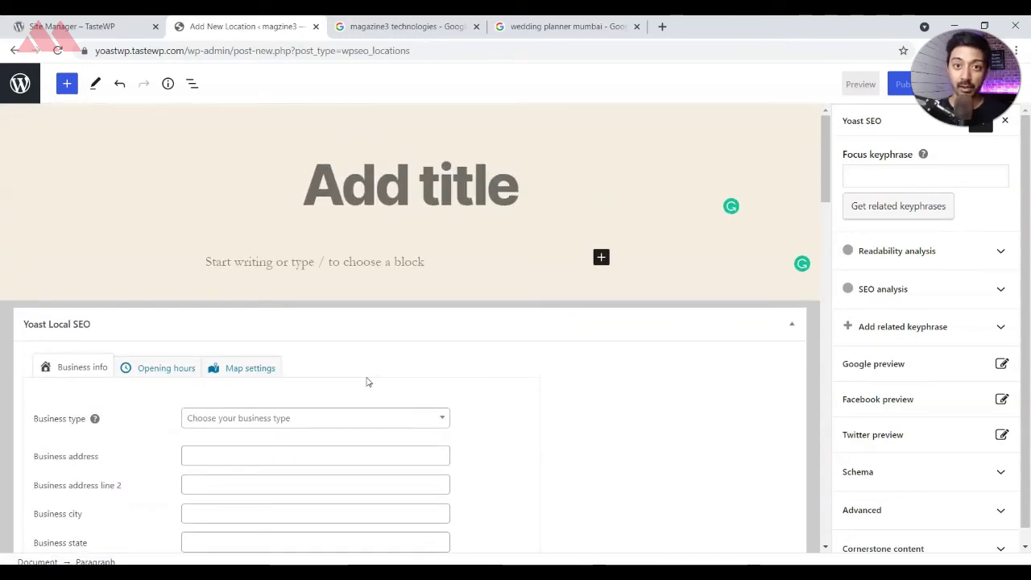
pyautogui.click(190, 368)
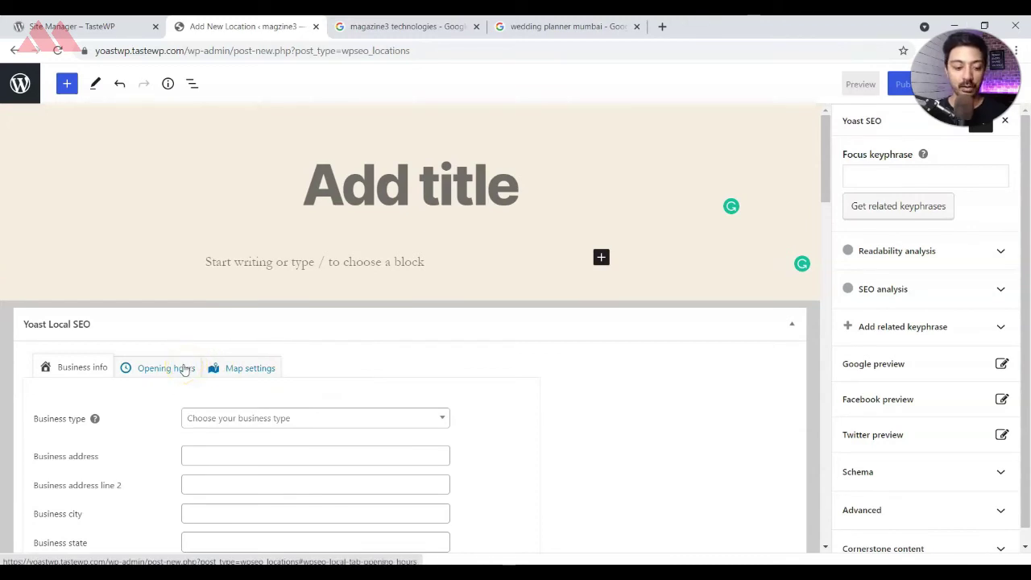
pyautogui.click(184, 368)
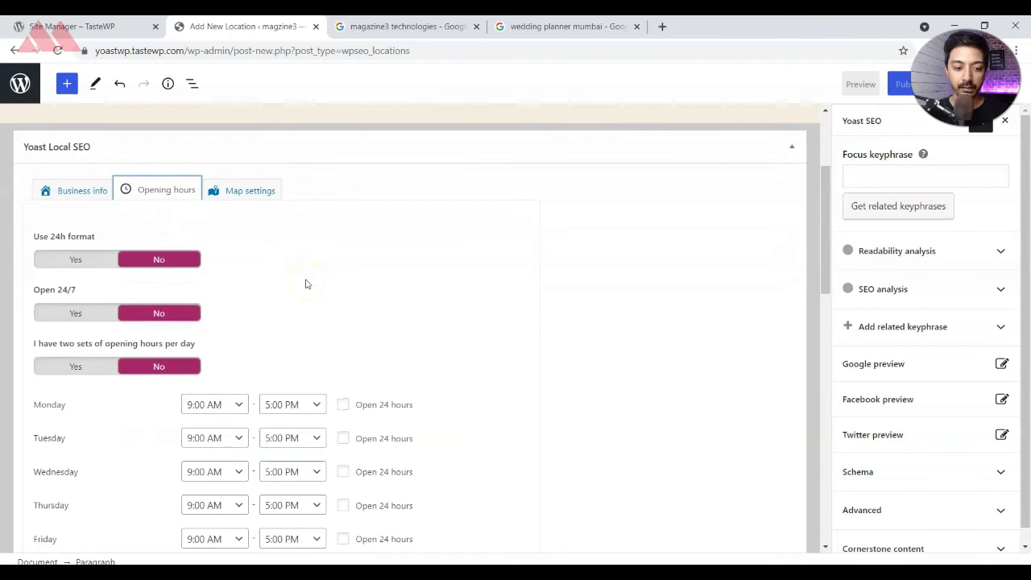
pyautogui.click(240, 195)
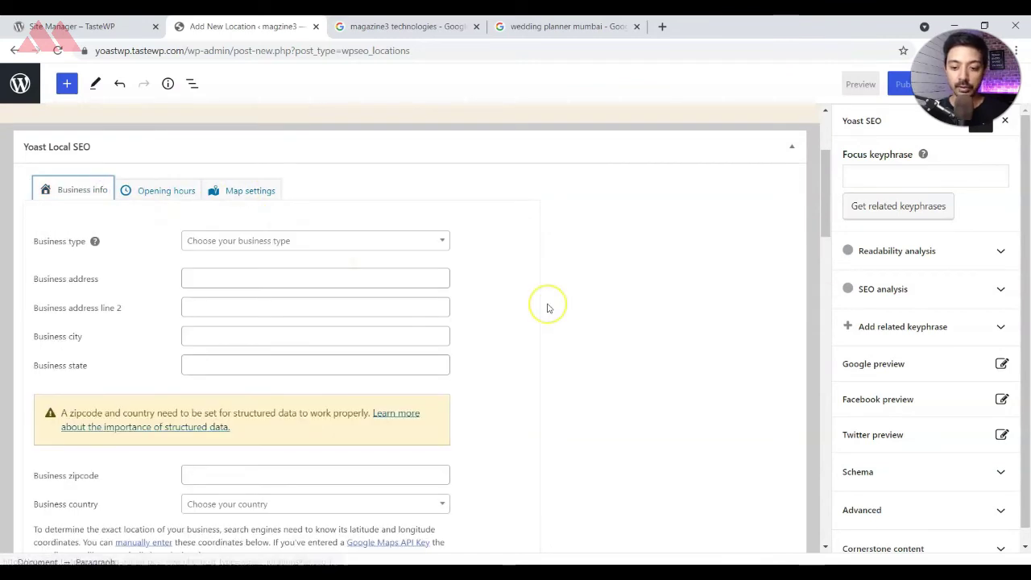
pyautogui.scroll(3, 545, 303)
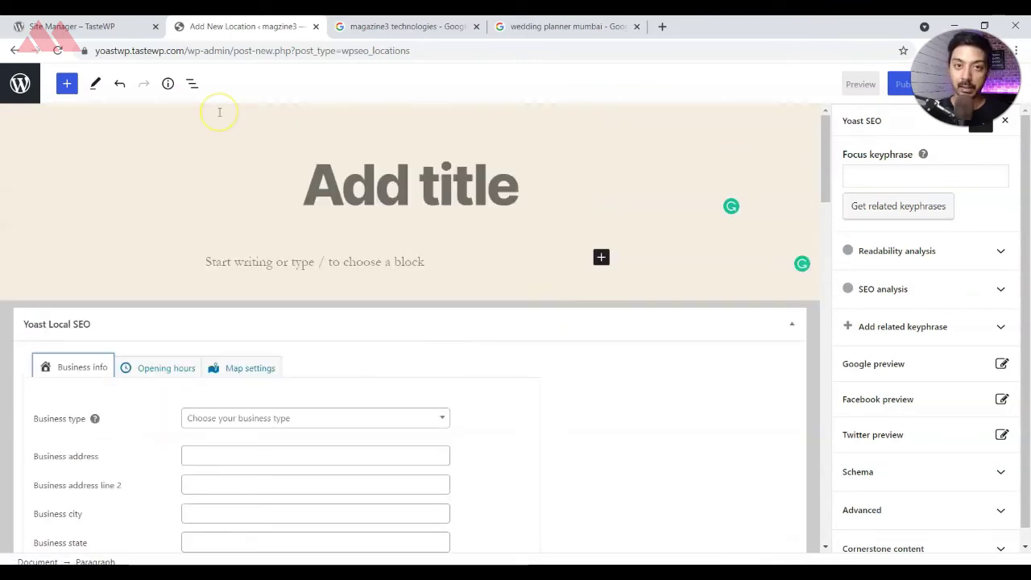
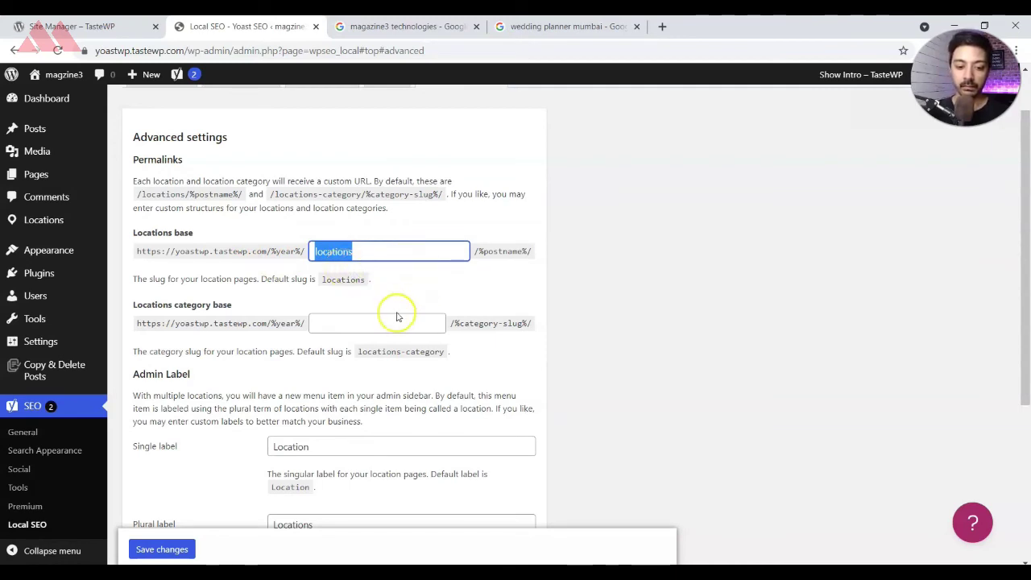
# - Set the locations base slug in the Local SEO advanced settings to "stores"
pyautogui.write('branches')
pyautogui.doubleClick(425, 256)
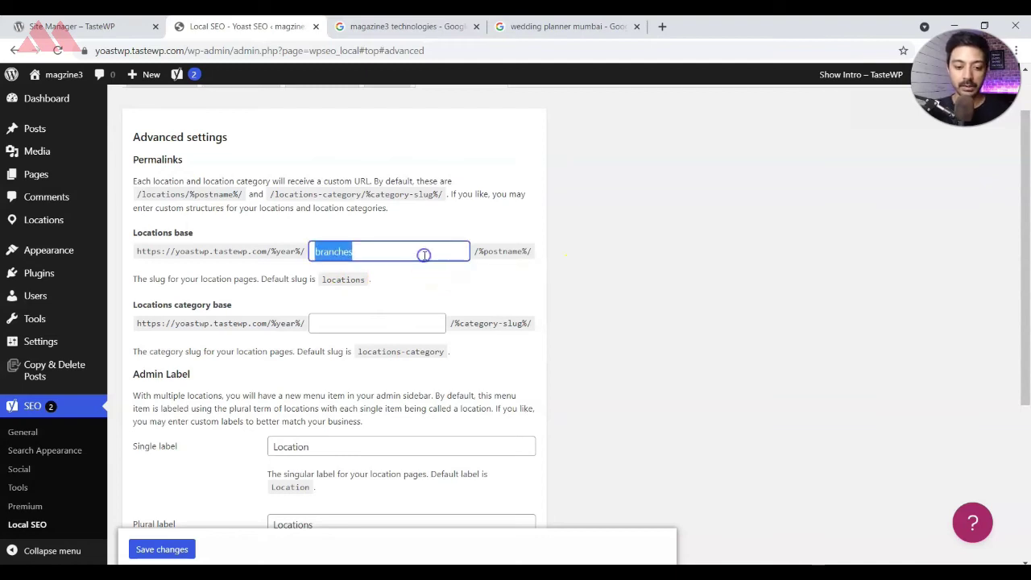
pyautogui.write('stores')
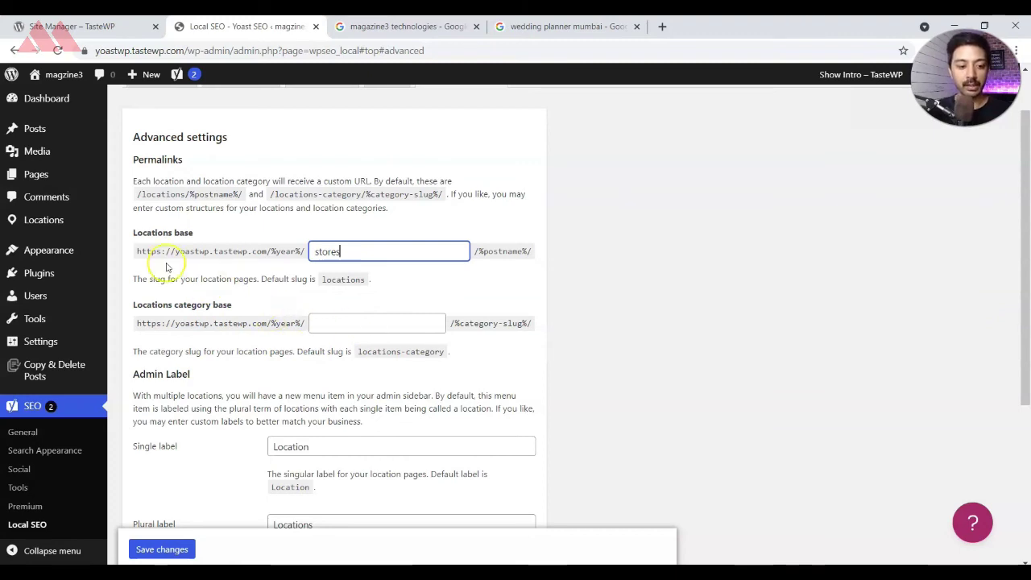
# - Look through the admin label and enhanced search options in the advanced settings
pyautogui.scroll(-3, 618, 384)
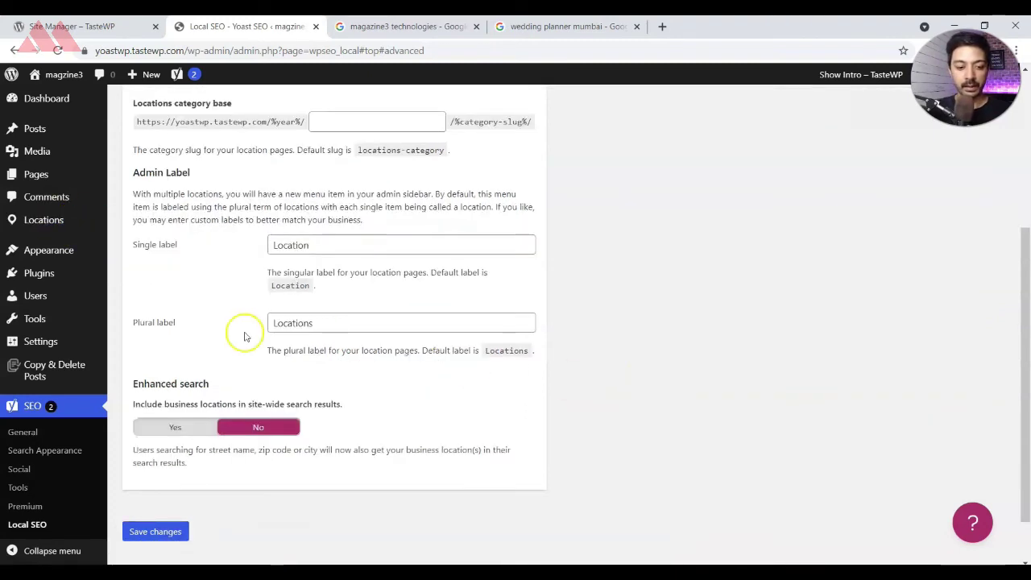
pyautogui.moveTo(44, 227)
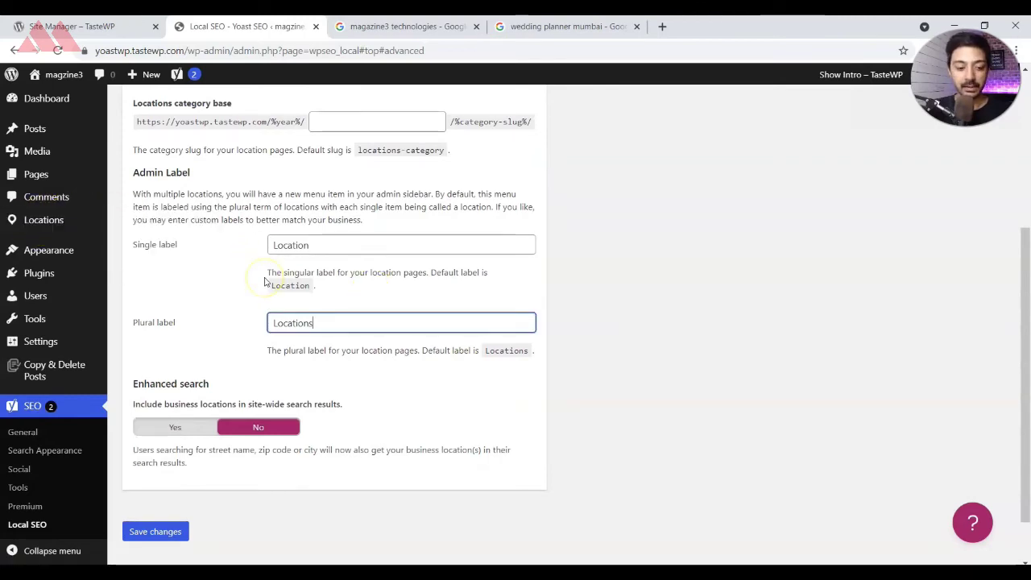
pyautogui.scroll(-1, 169, 342)
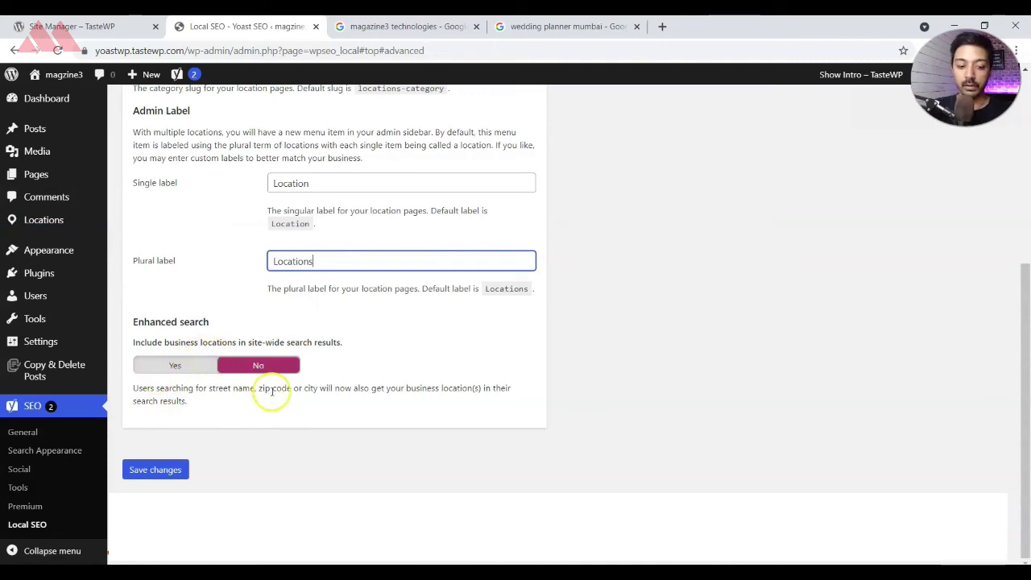
pyautogui.scroll(4, 238, 465)
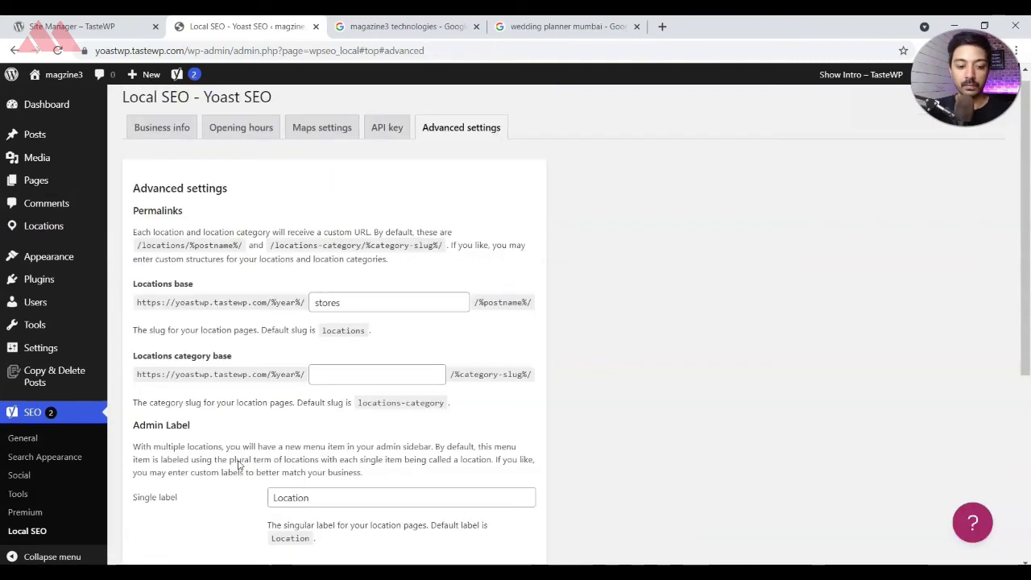
# - Turn off the multiple locations option in the Local SEO business info and save the changes
pyautogui.click(153, 139)
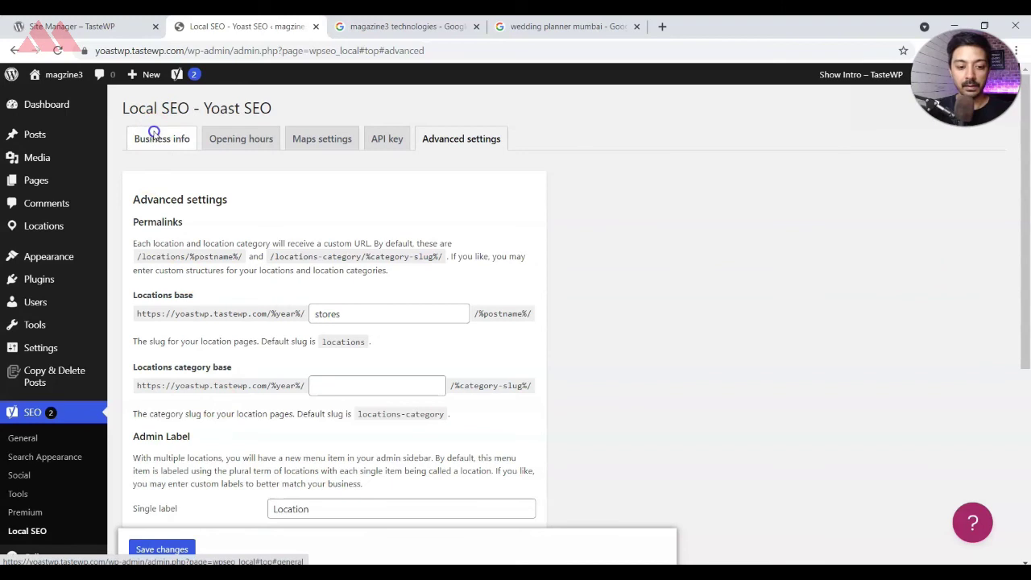
pyautogui.click(247, 331)
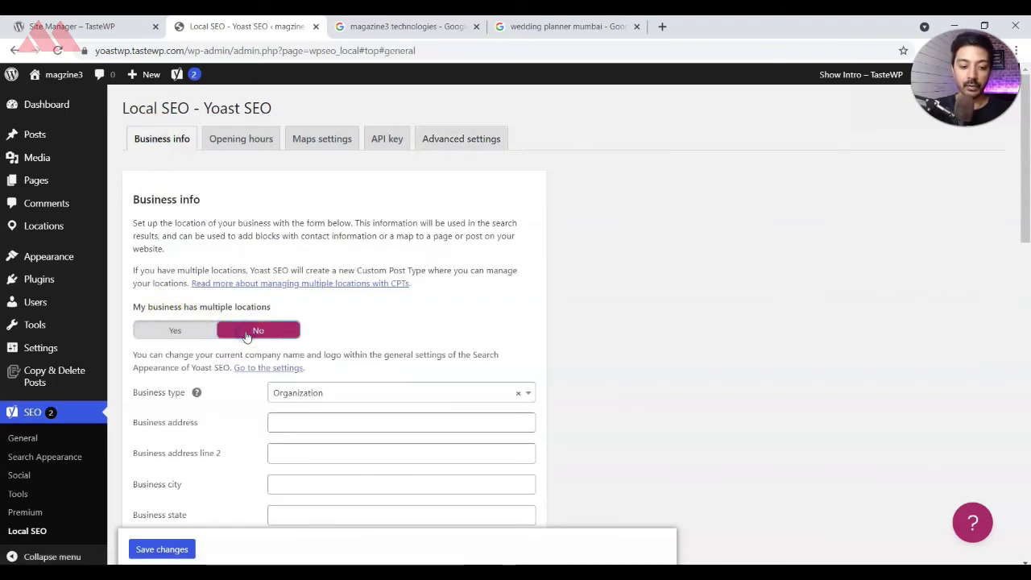
pyautogui.click(160, 548)
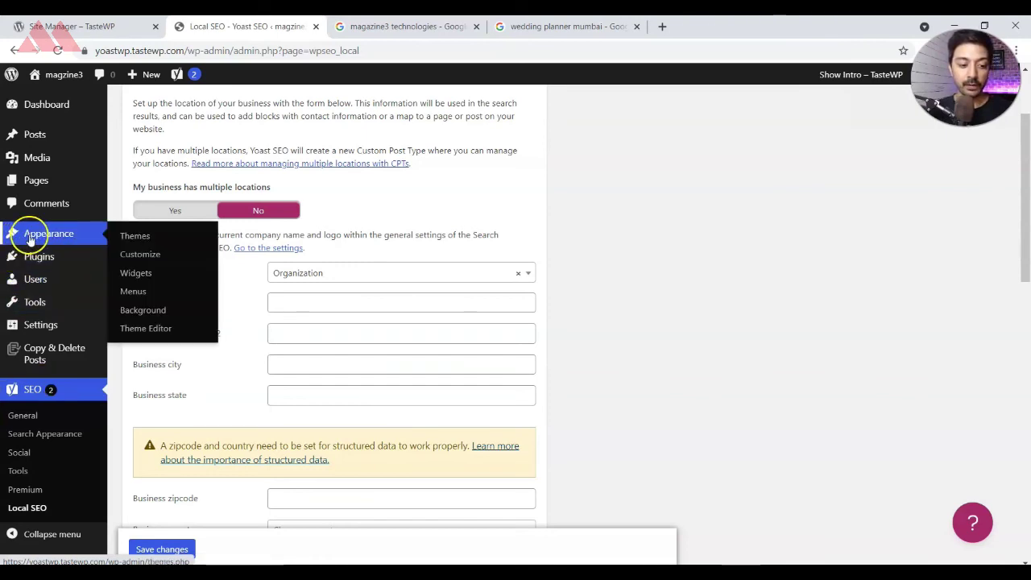
# - Go to the site's Widgets page and examine the available WP SEO widgets for address, map, open/closed message and opening hours
pyautogui.click(133, 272)
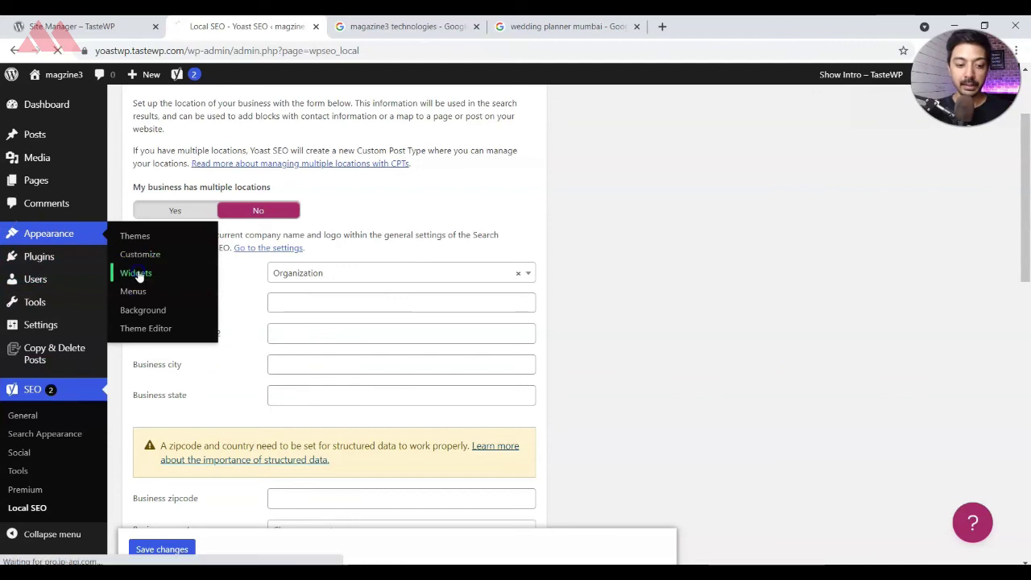
pyautogui.scroll(-3, 616, 377)
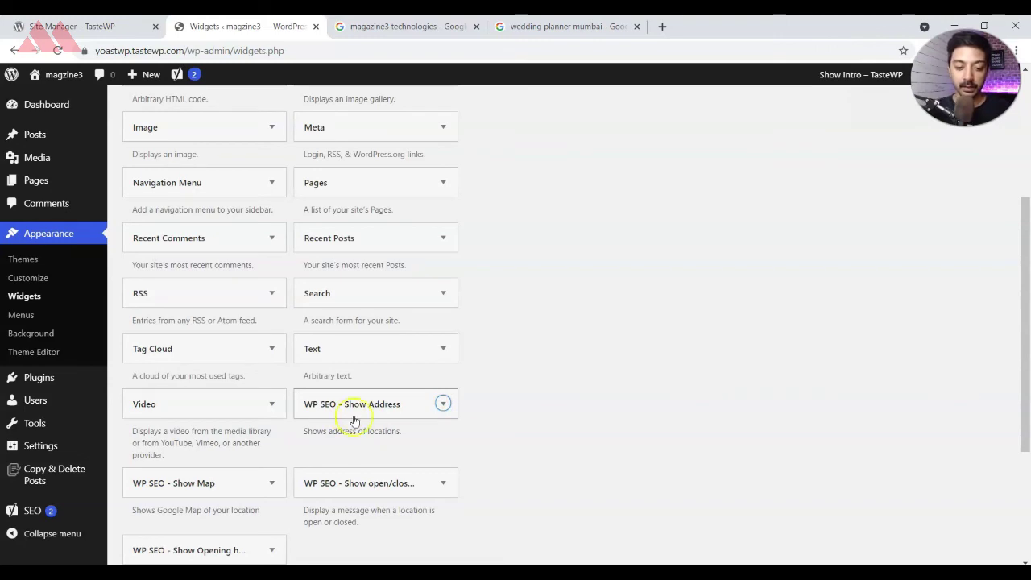
pyautogui.scroll(3, 642, 327)
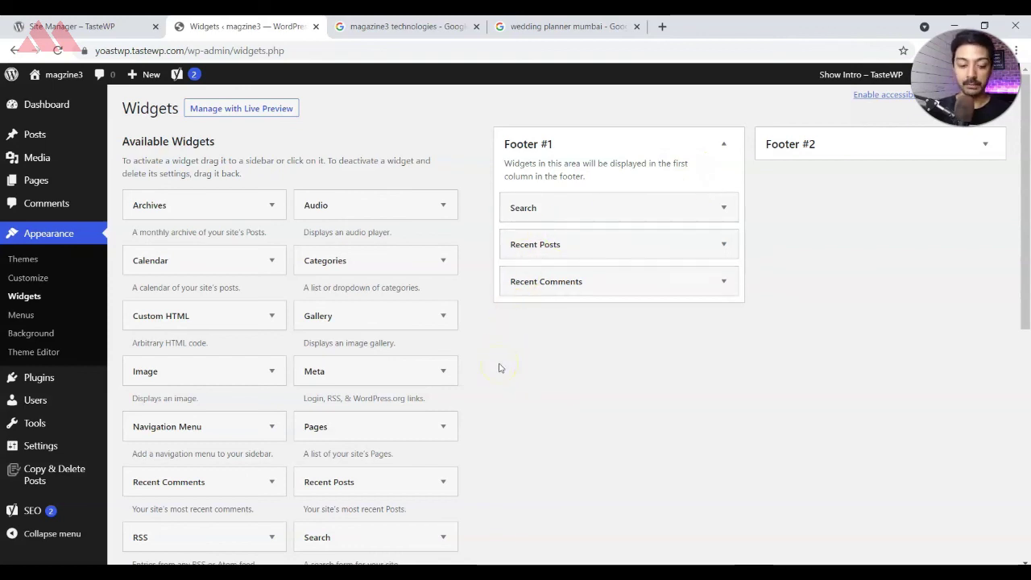
pyautogui.scroll(-5, 499, 367)
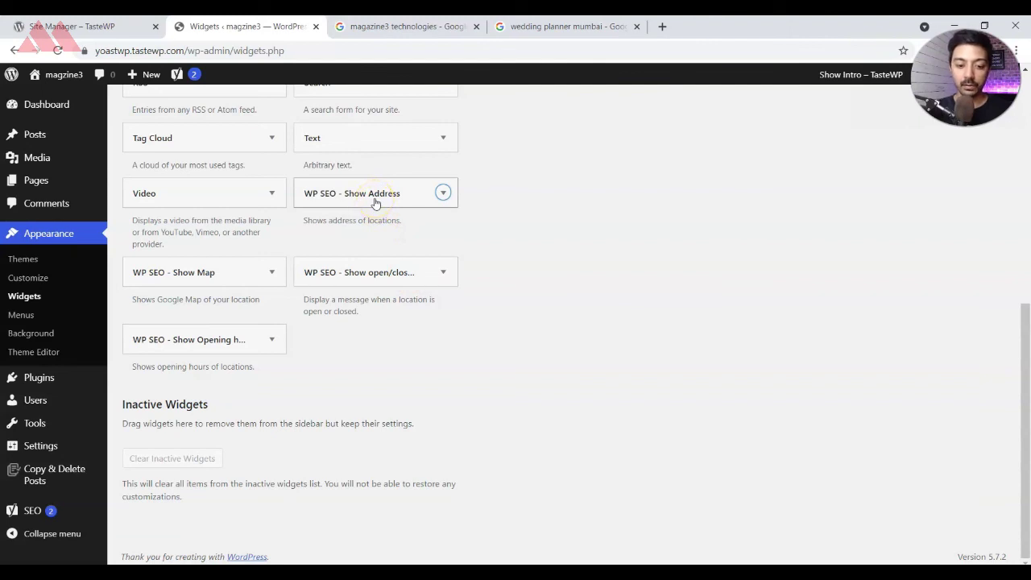
pyautogui.click(341, 280)
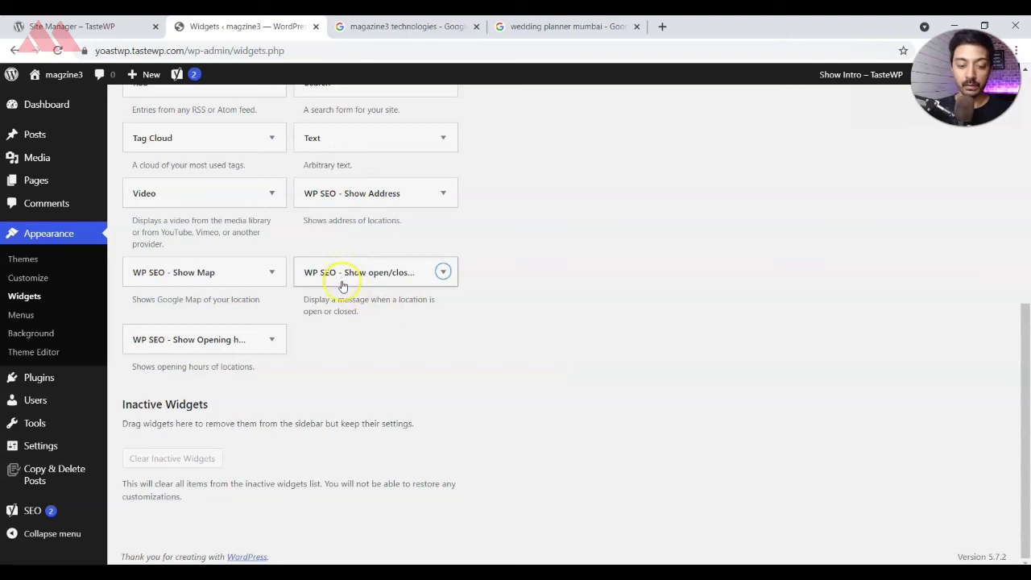
pyautogui.click(272, 339)
pyautogui.click(270, 339)
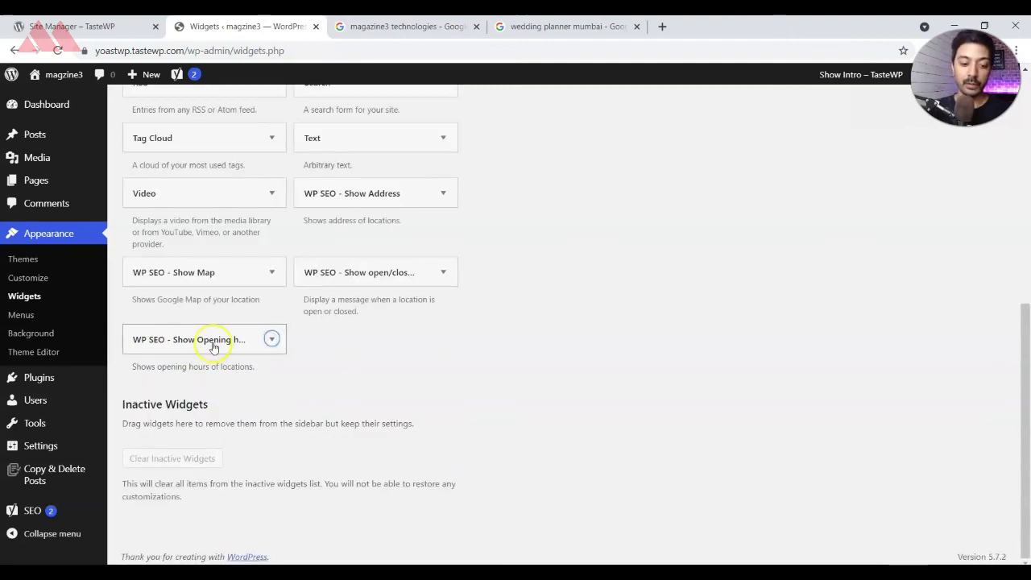